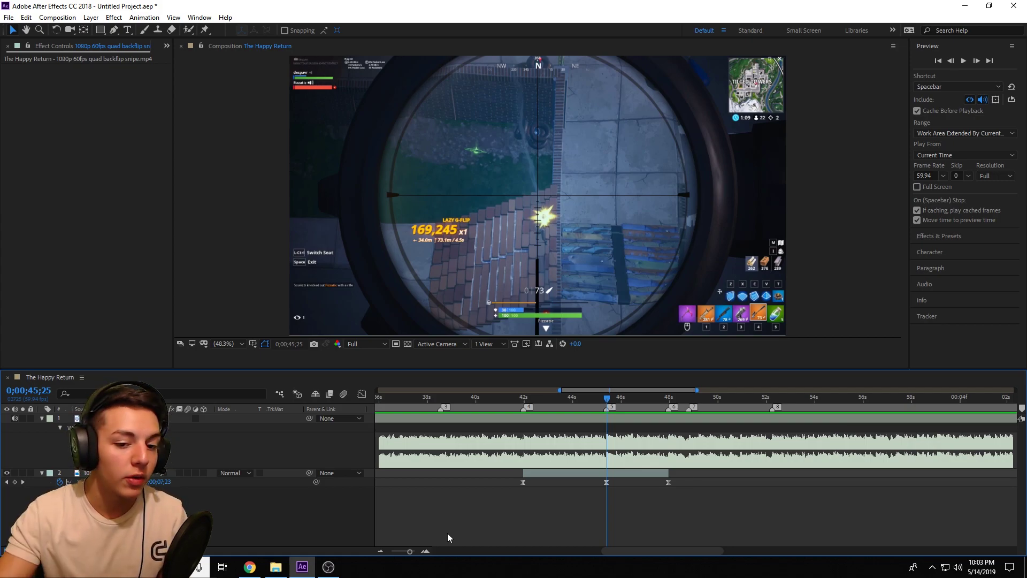
# Scrub the playhead across the sniper shot to preview the three-keyframe speed ramp
pyautogui.moveTo(563, 418); pyautogui.dragTo(653, 444)
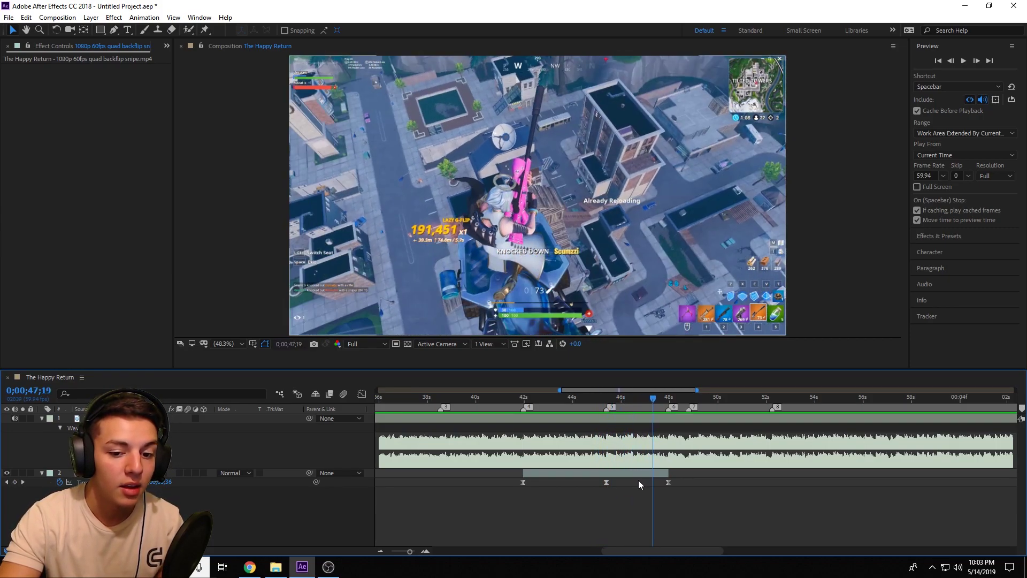
# Select the sniper gameplay layer (layer 2) and bring up the File menu
pyautogui.click(637, 473)
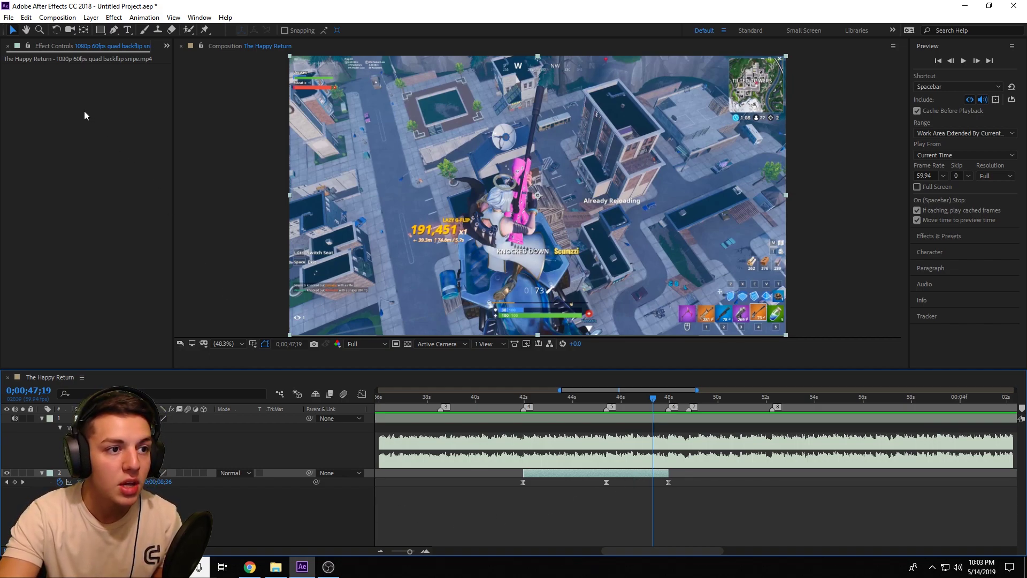
pyautogui.click(9, 18)
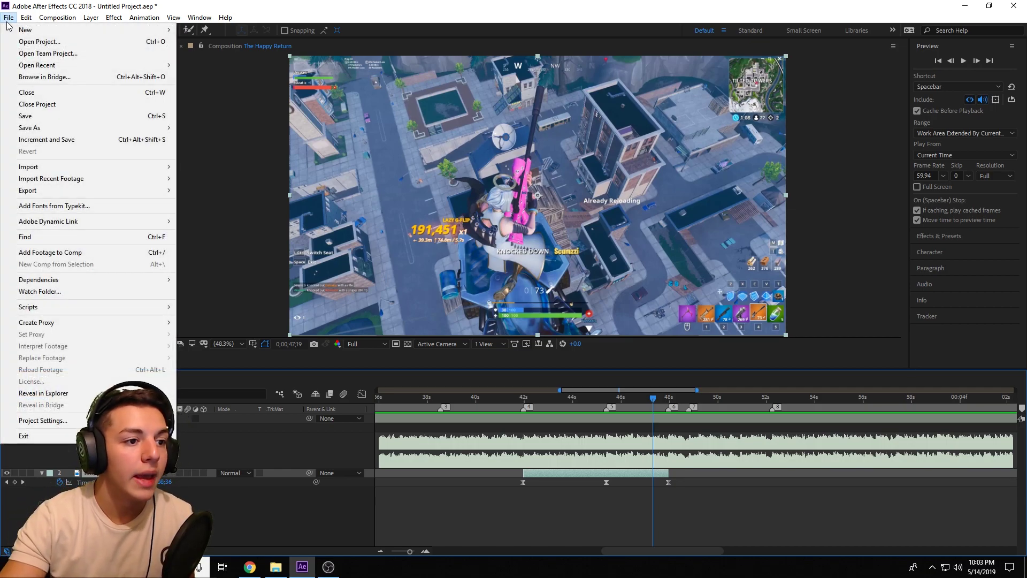
# Import Flimburn (5).mov from Desktop > 300 SUBSCRIBER EDITING PACK > Overlays
pyautogui.moveTo(85, 167)
pyautogui.click(201, 168)
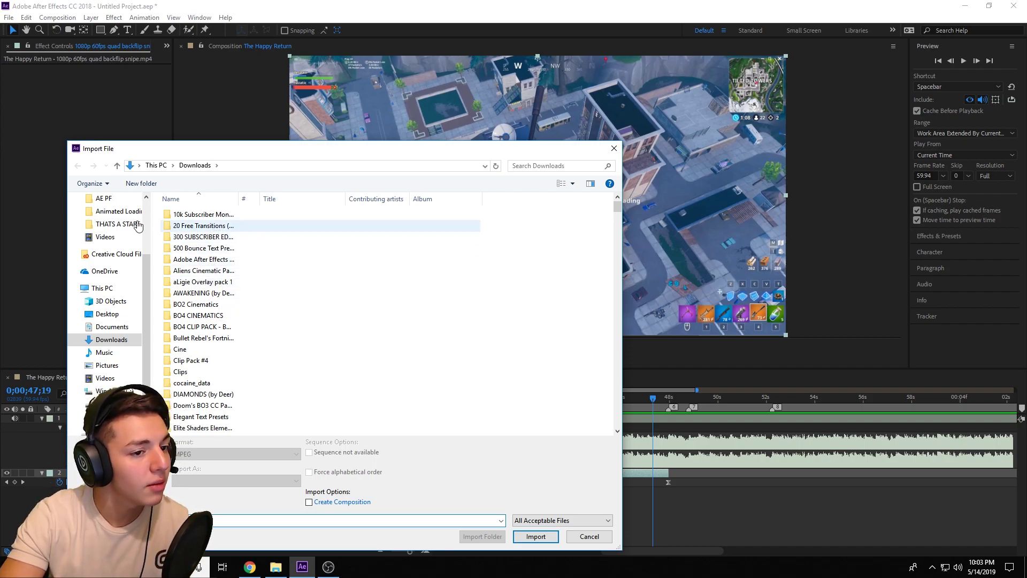
pyautogui.scroll(2, 137, 226)
pyautogui.click(107, 219)
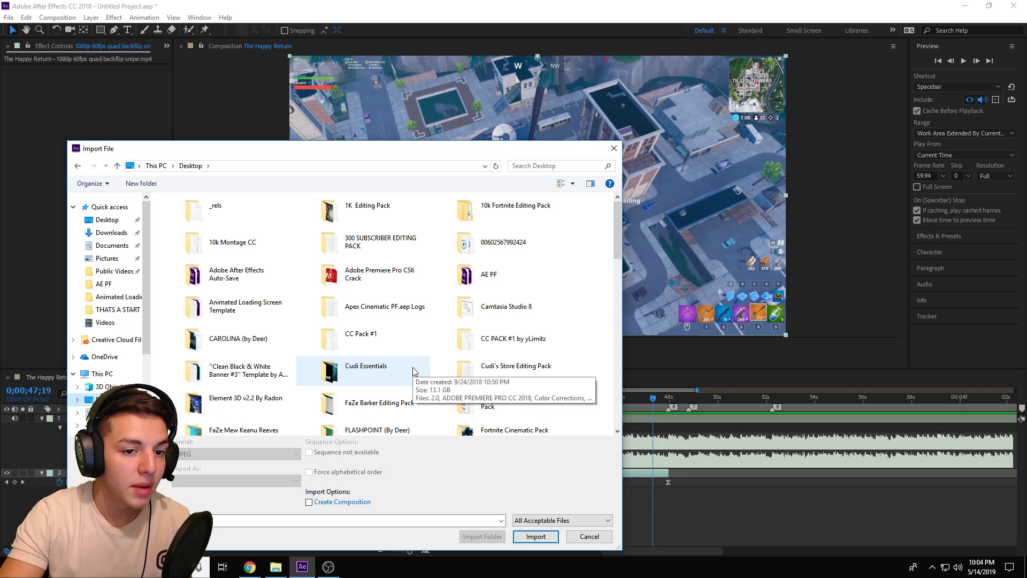
pyautogui.doubleClick(389, 243)
pyautogui.doubleClick(222, 249)
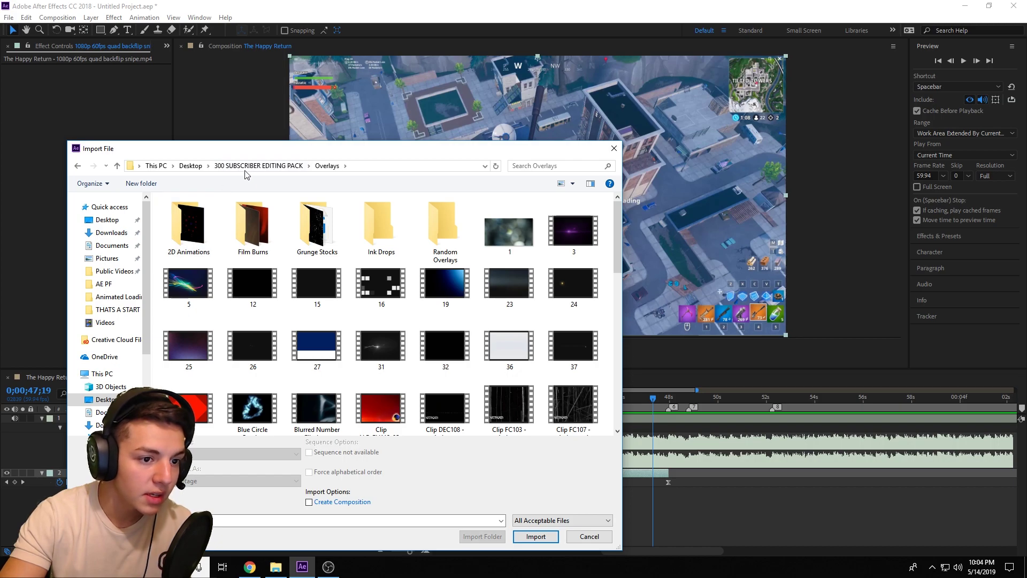
pyautogui.scroll(-15, 450, 273)
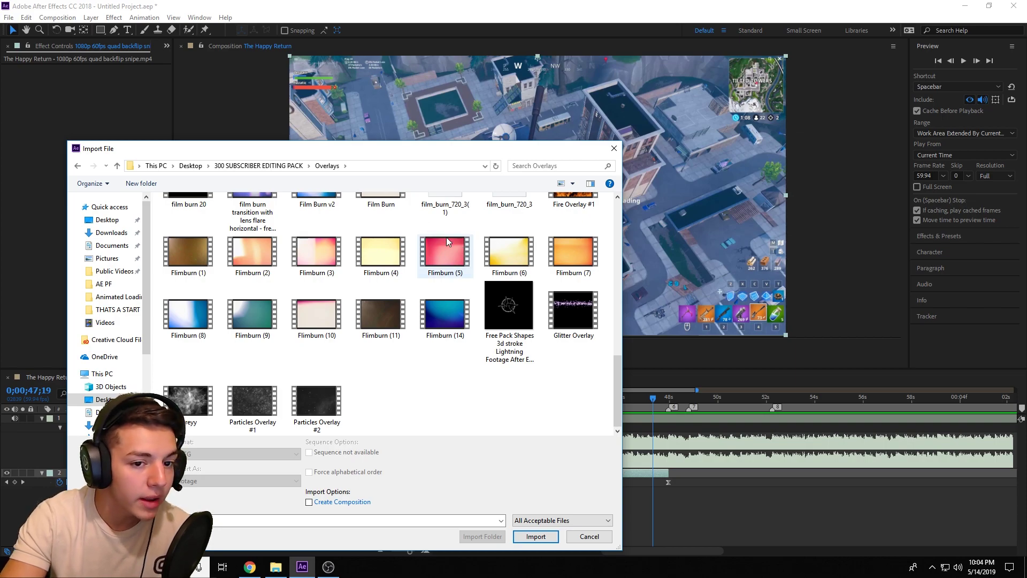
pyautogui.doubleClick(447, 252)
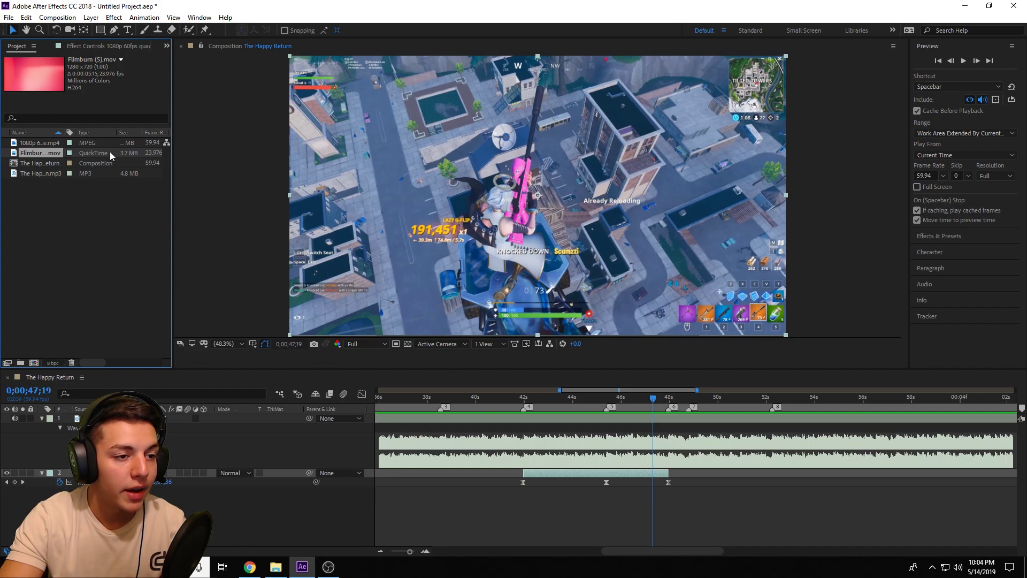
# Drag Flimburn (5).mov from the Project panel into the timeline at about 45 seconds
pyautogui.click(65, 268)
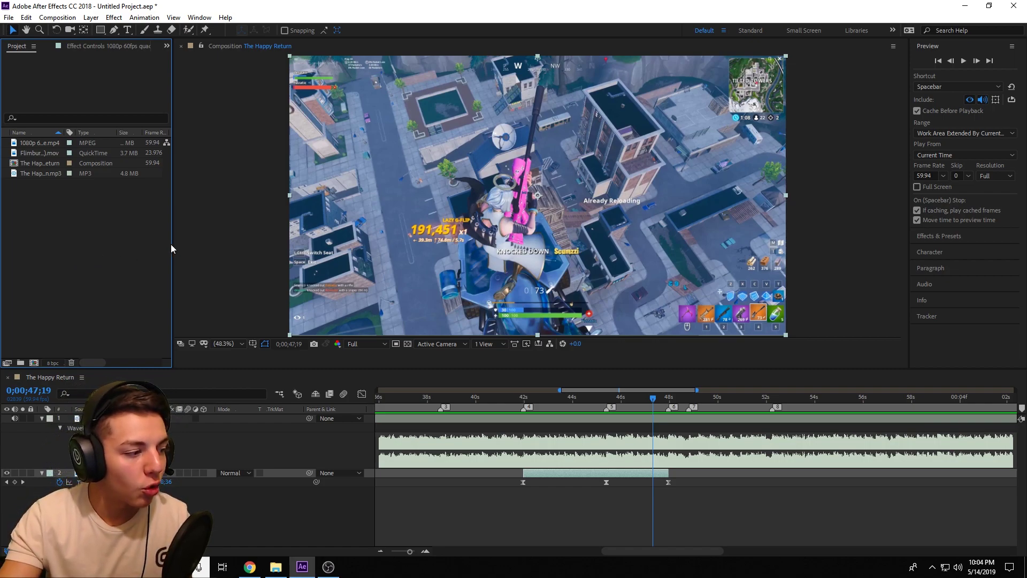
pyautogui.click(36, 151)
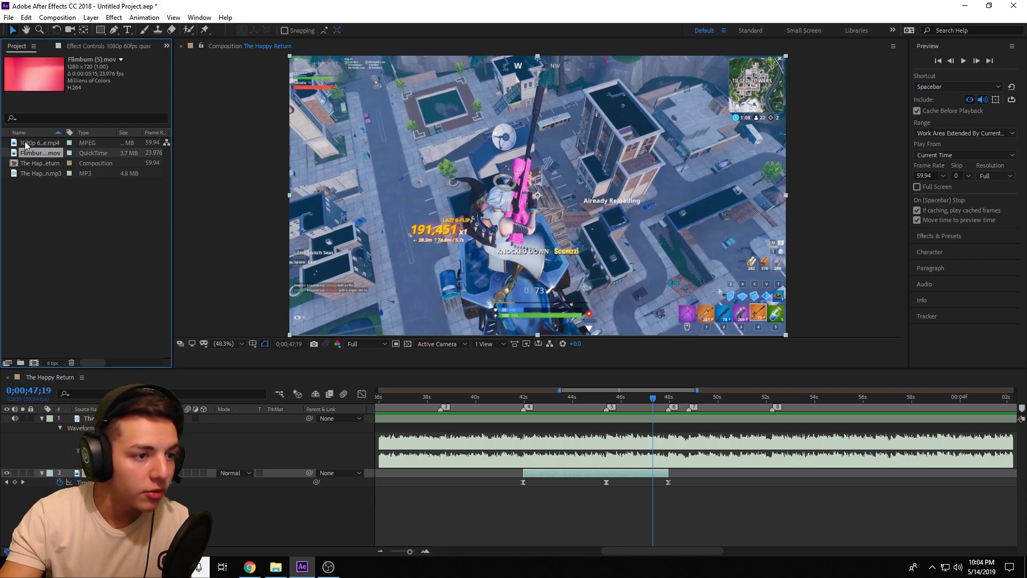
pyautogui.moveTo(43, 153); pyautogui.dragTo(593, 469)
# Place the overlay a few frames later at the transition and scale it up to fill the frame
pyautogui.click(603, 399)
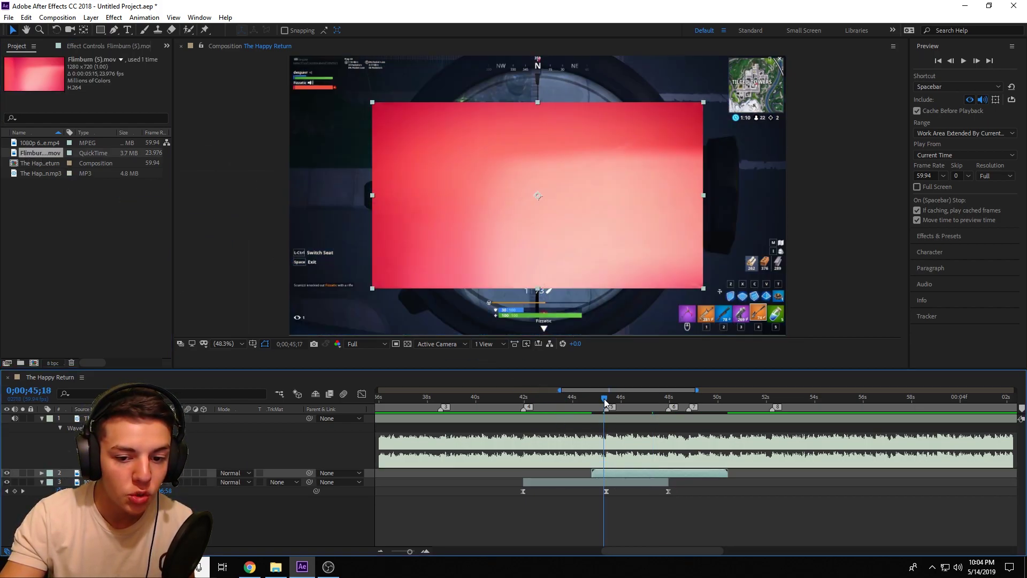
pyautogui.moveTo(603, 399); pyautogui.dragTo(605, 399)
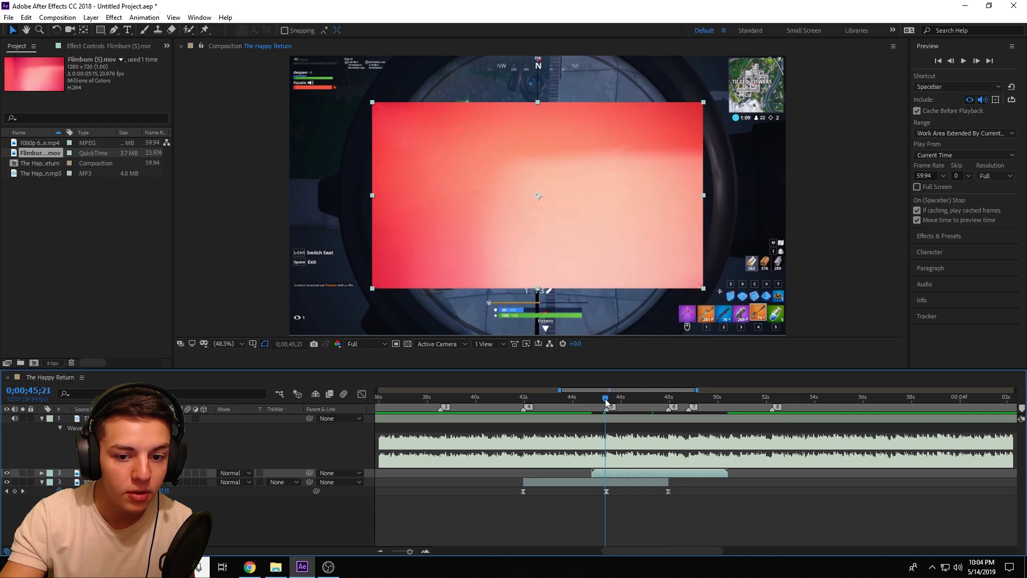
pyautogui.click(638, 518)
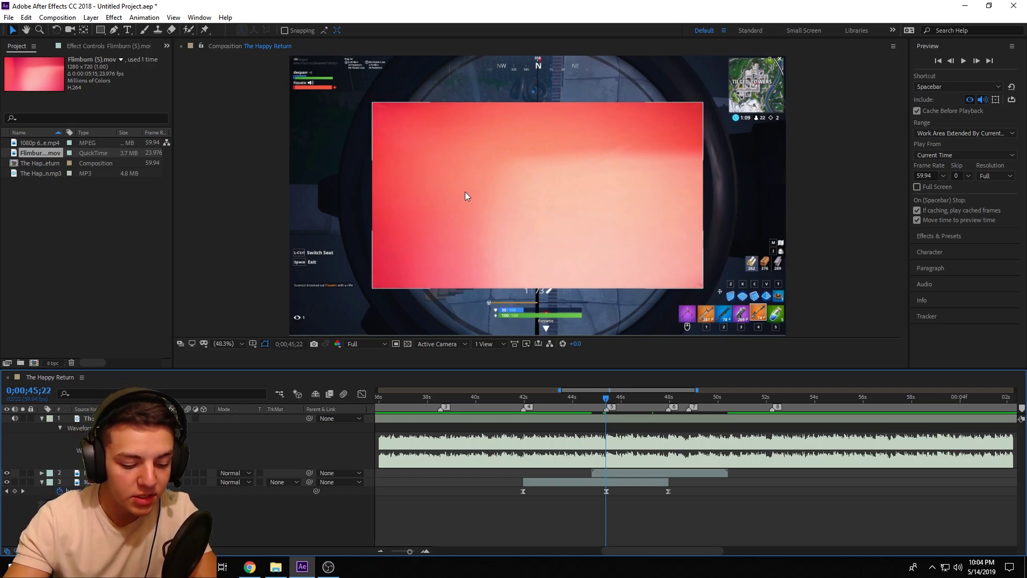
pyautogui.click(620, 473)
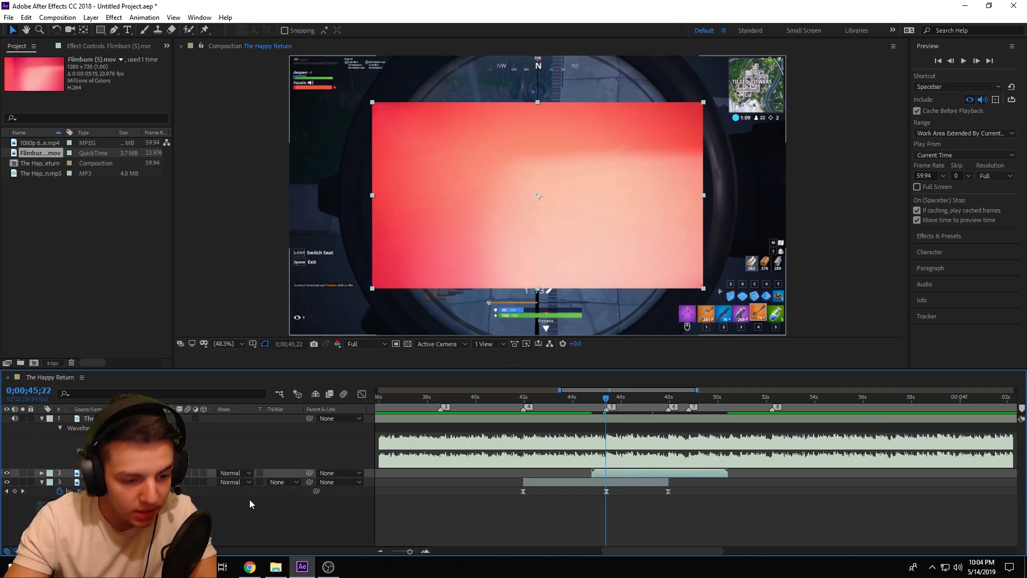
pyautogui.press('s')
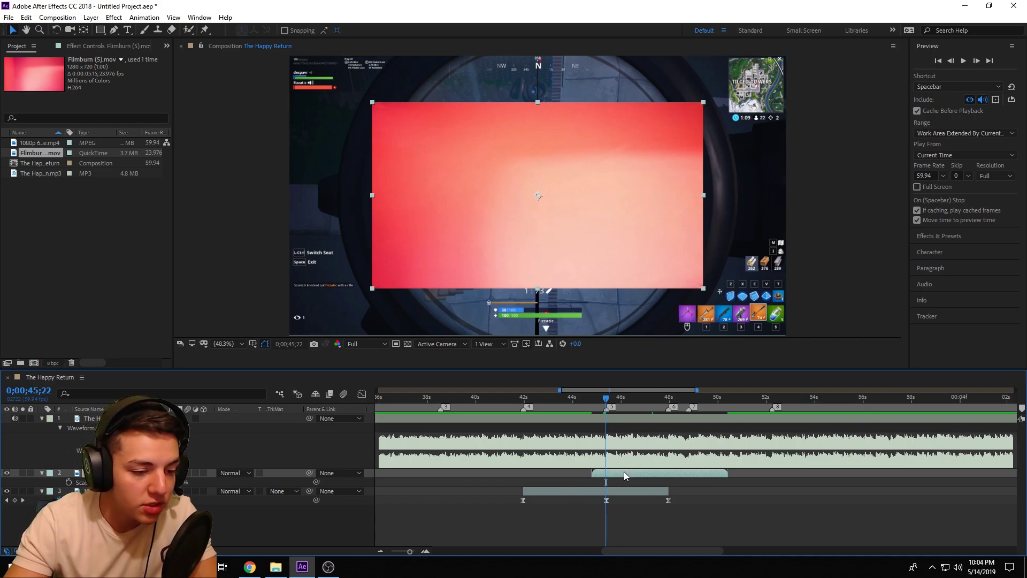
pyautogui.moveTo(180, 482); pyautogui.dragTo(189, 487)
pyautogui.click(493, 524)
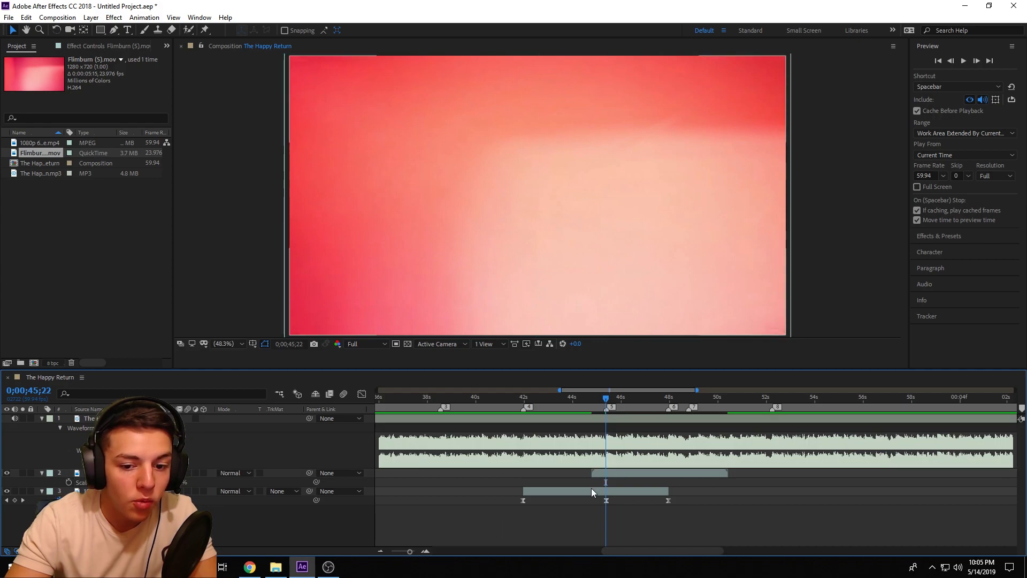
# Step one frame onto the ramp keyframe and lower the overlay's Opacity
pyautogui.press('pagedown')
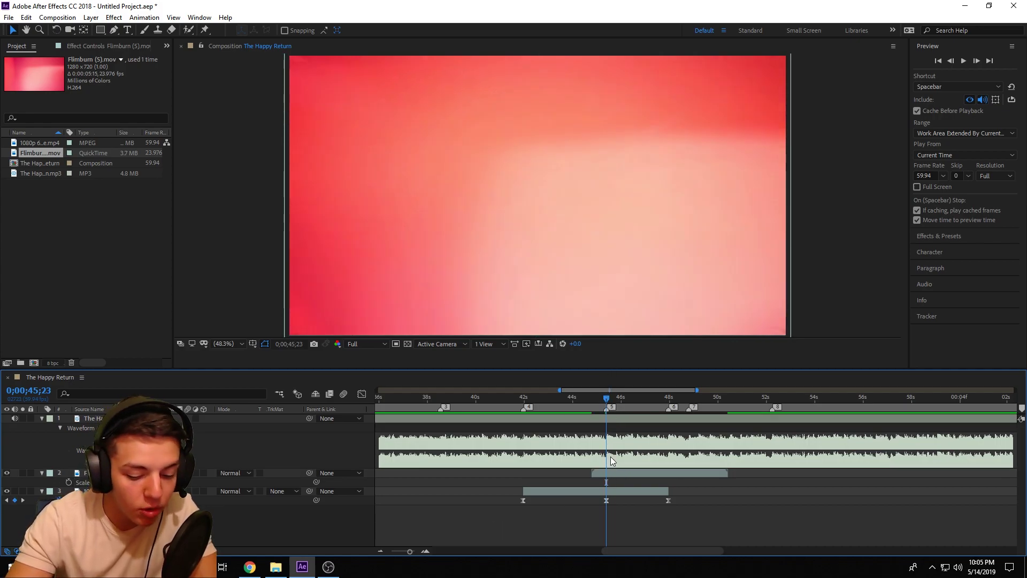
pyautogui.click(613, 474)
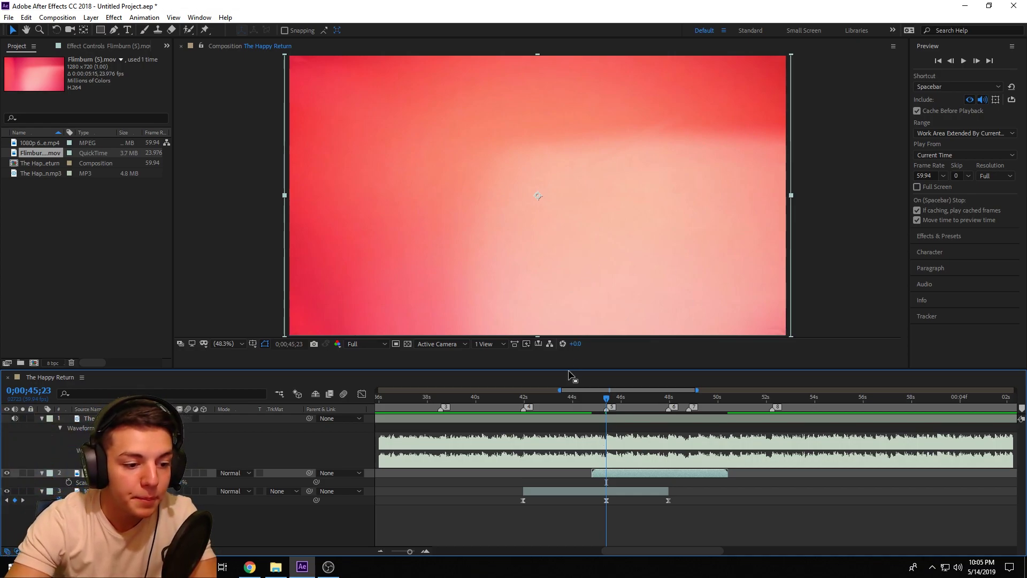
pyautogui.press('t')
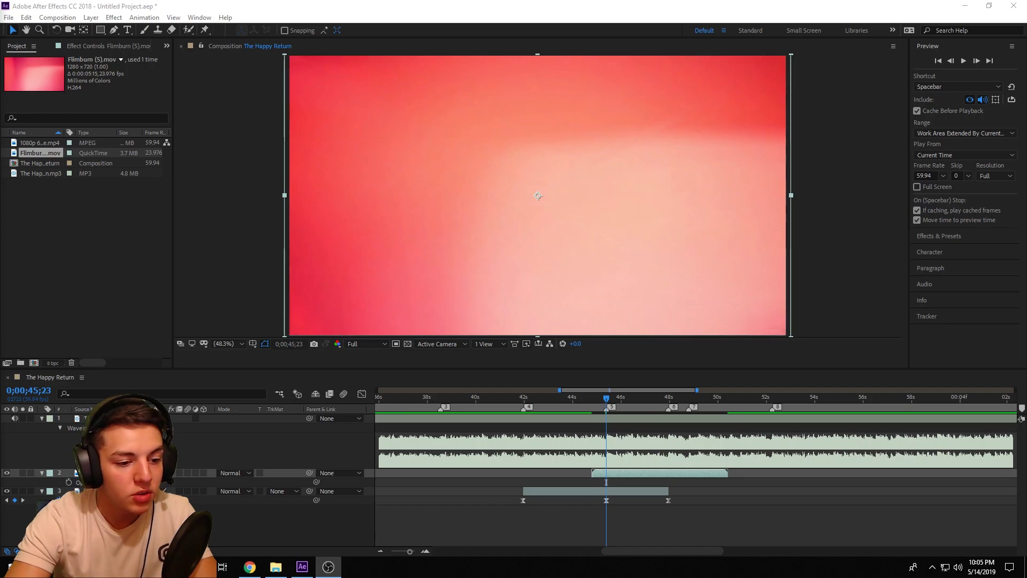
pyautogui.press('F2')
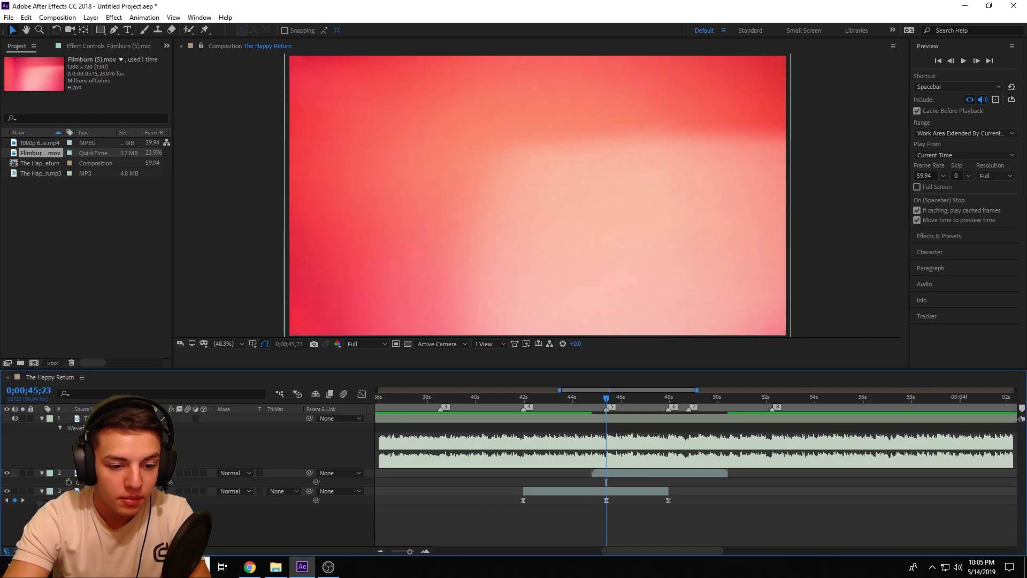
pyautogui.press('KP_2')
pyautogui.press('F2')
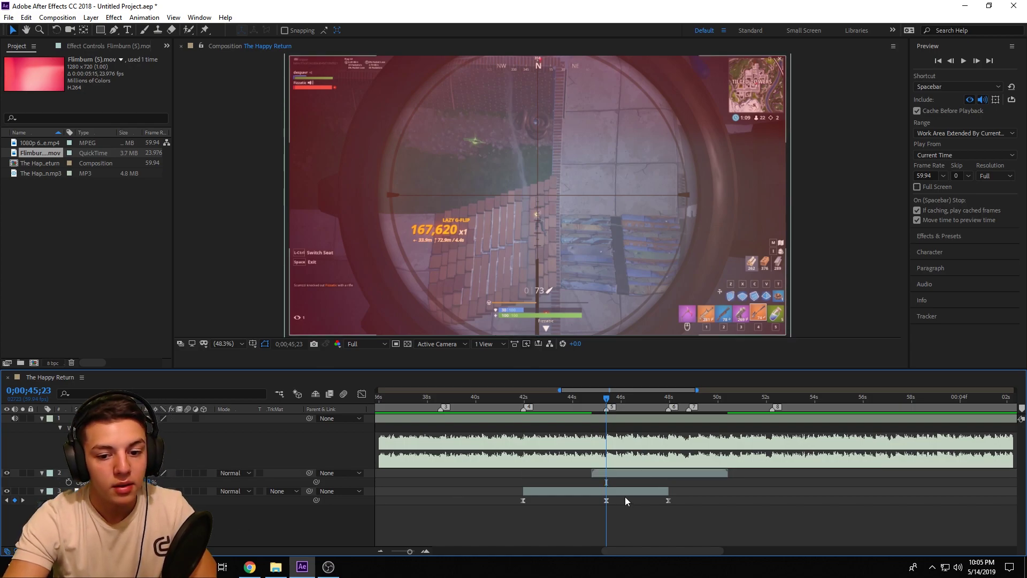
# Keyframe the overlay's Opacity at 0% one frame before the transition and again at a later point
pyautogui.click(612, 476)
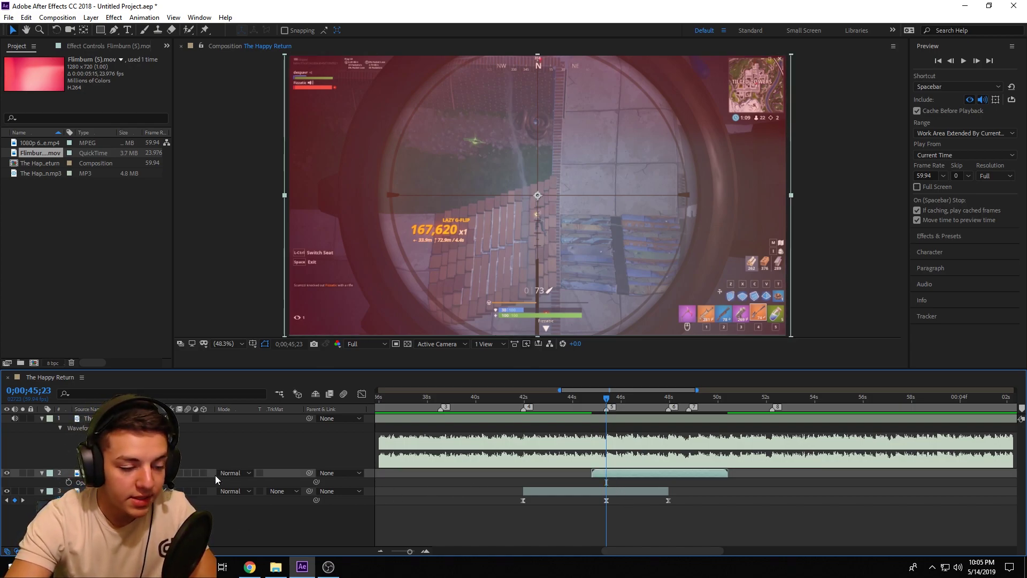
pyautogui.click(69, 483)
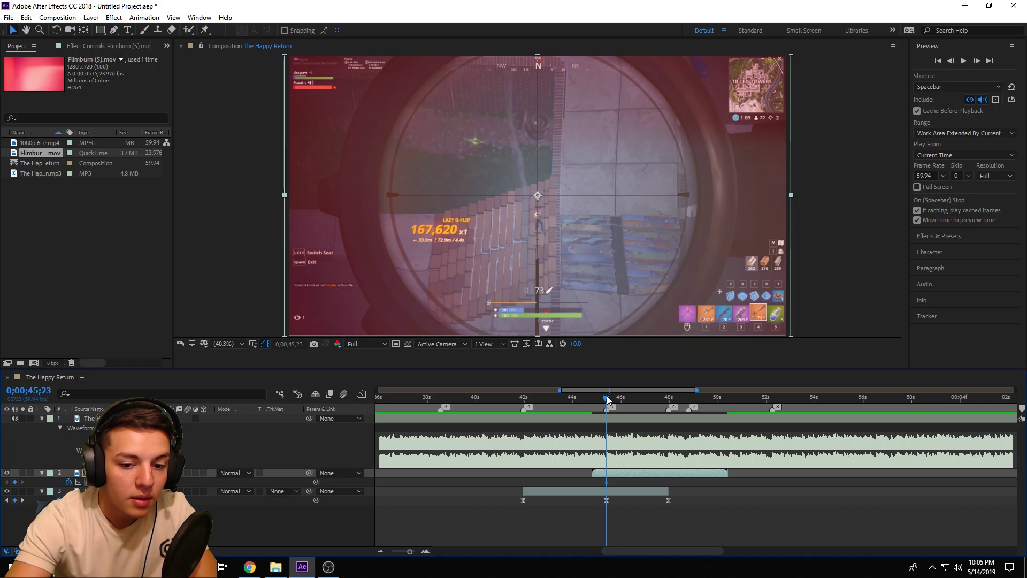
pyautogui.press('pageup')
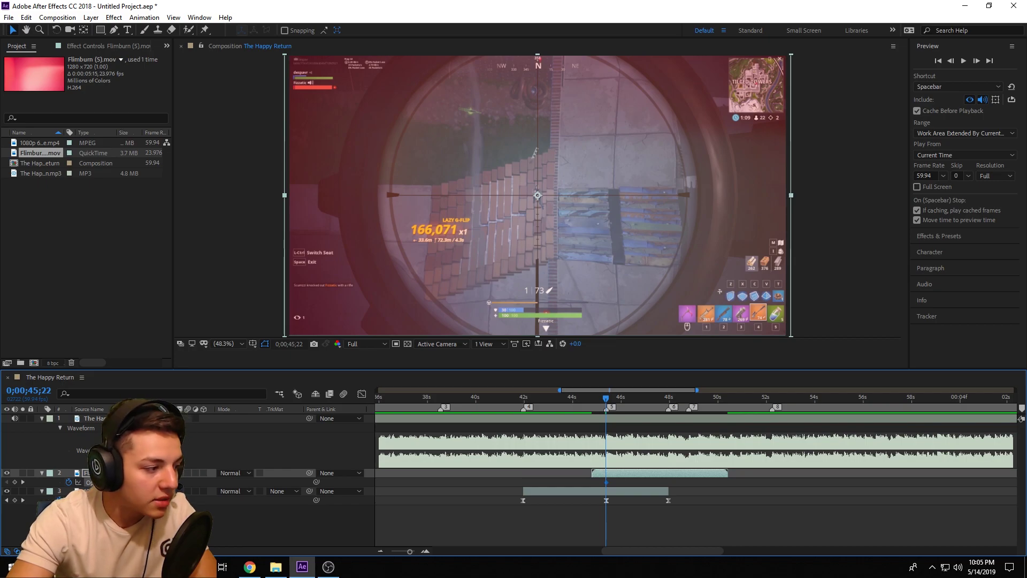
pyautogui.press('Return')
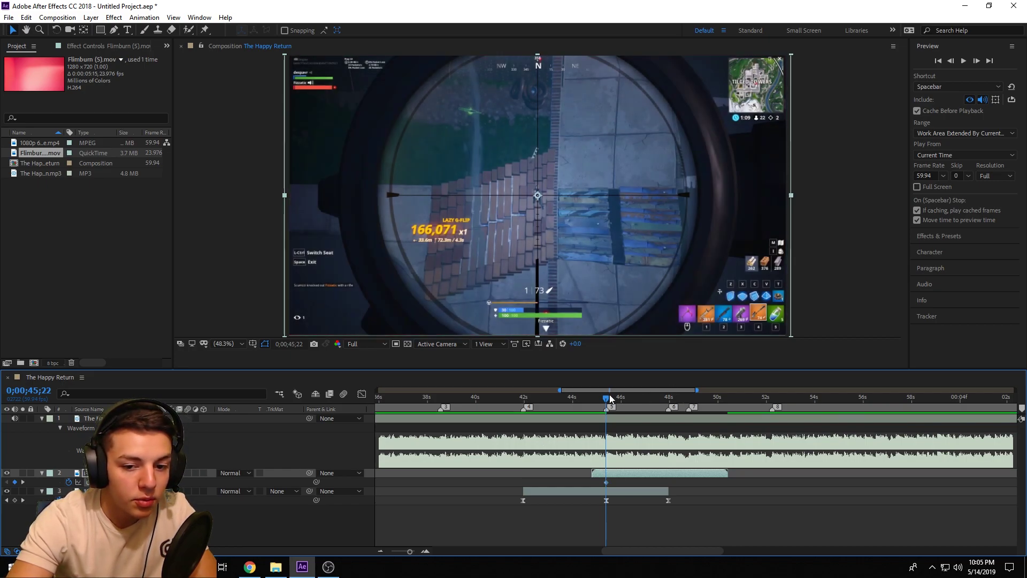
pyautogui.moveTo(609, 400); pyautogui.dragTo(671, 397)
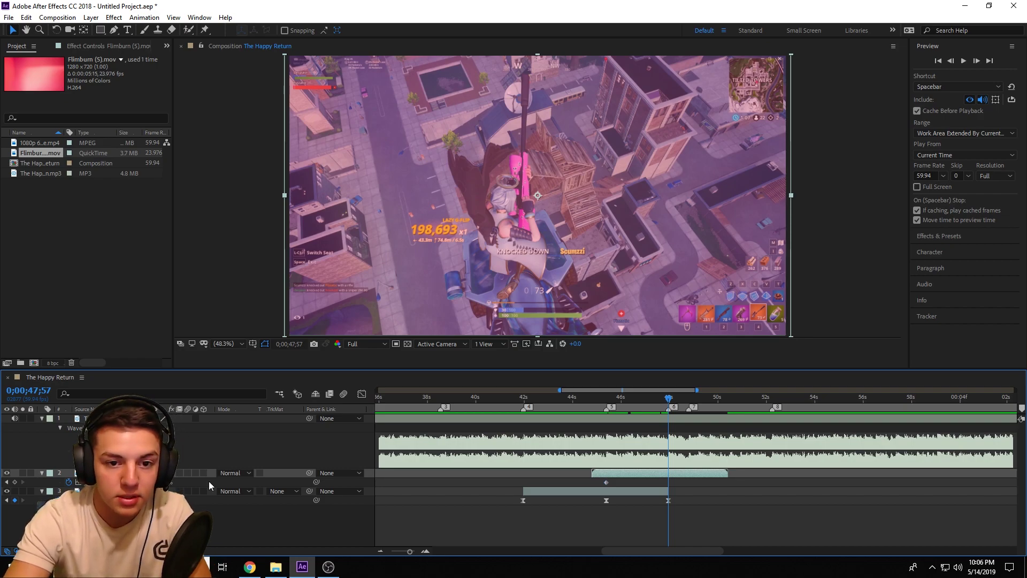
pyautogui.press('Return')
pyautogui.click(597, 402)
# Play back the film-burn transition from just before it and again from about 42 seconds
pyautogui.moveTo(598, 403); pyautogui.dragTo(592, 402)
pyautogui.press('space')
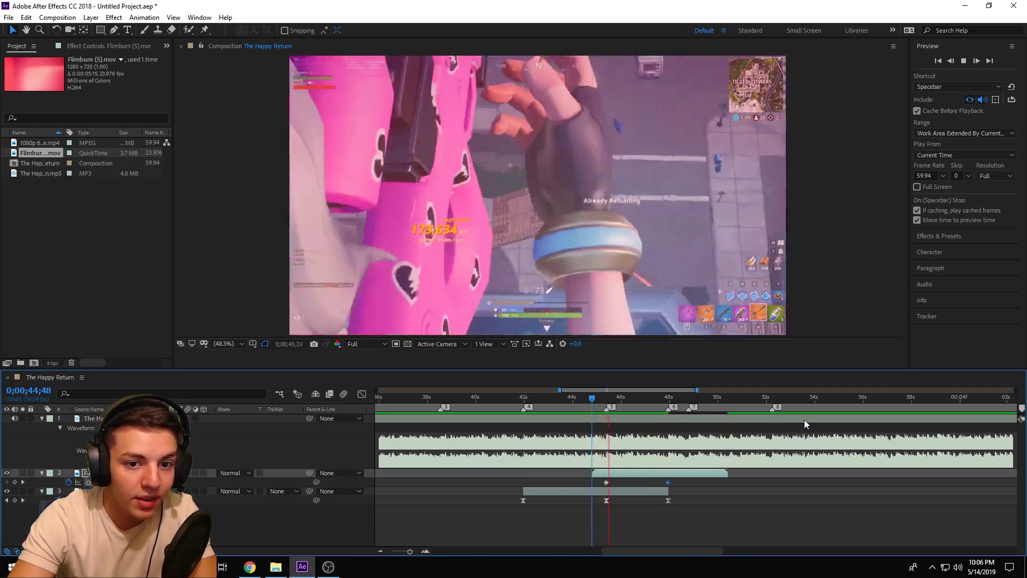
pyautogui.press('space')
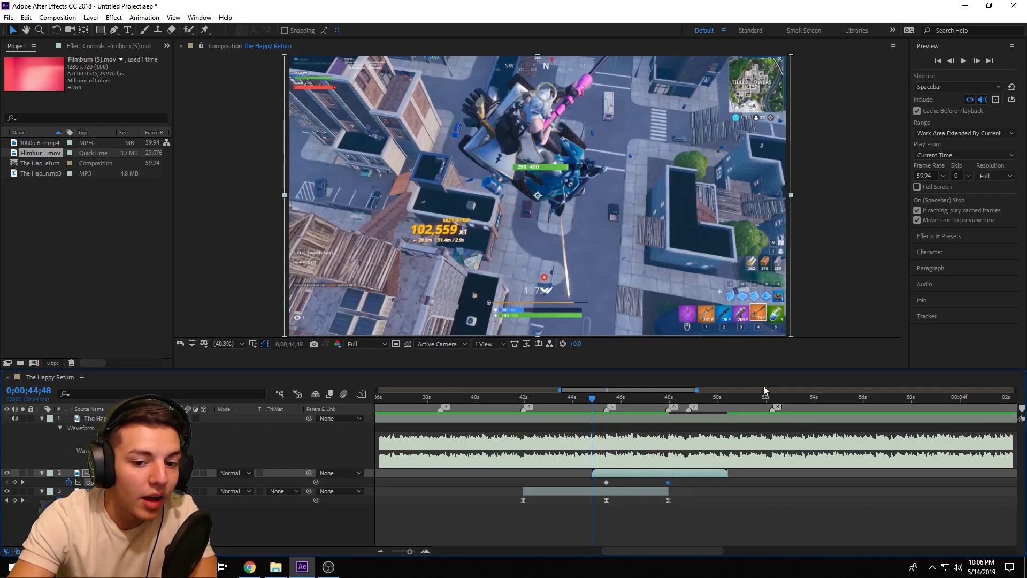
pyautogui.click(524, 399)
pyautogui.press('space')
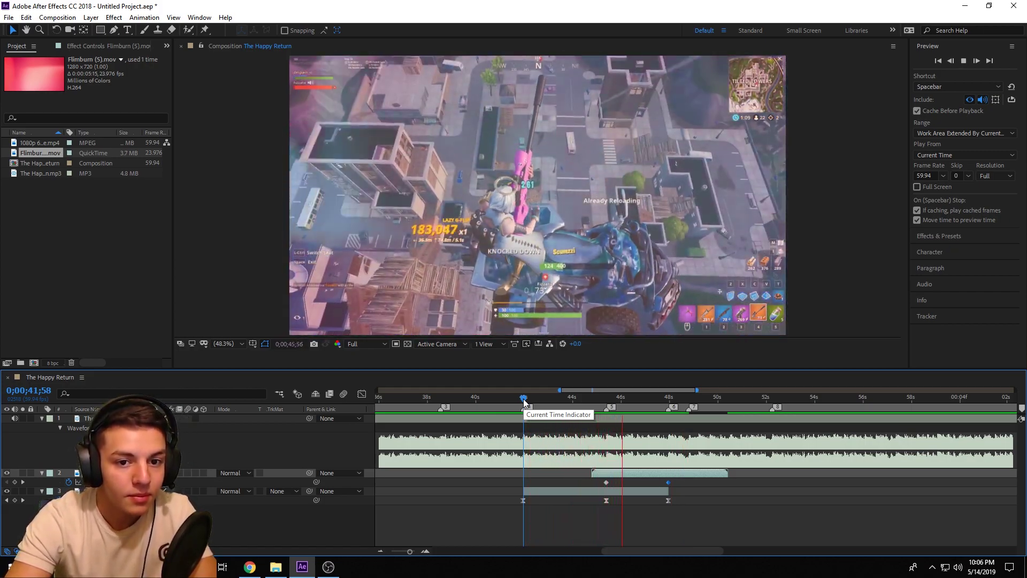
pyautogui.press('space')
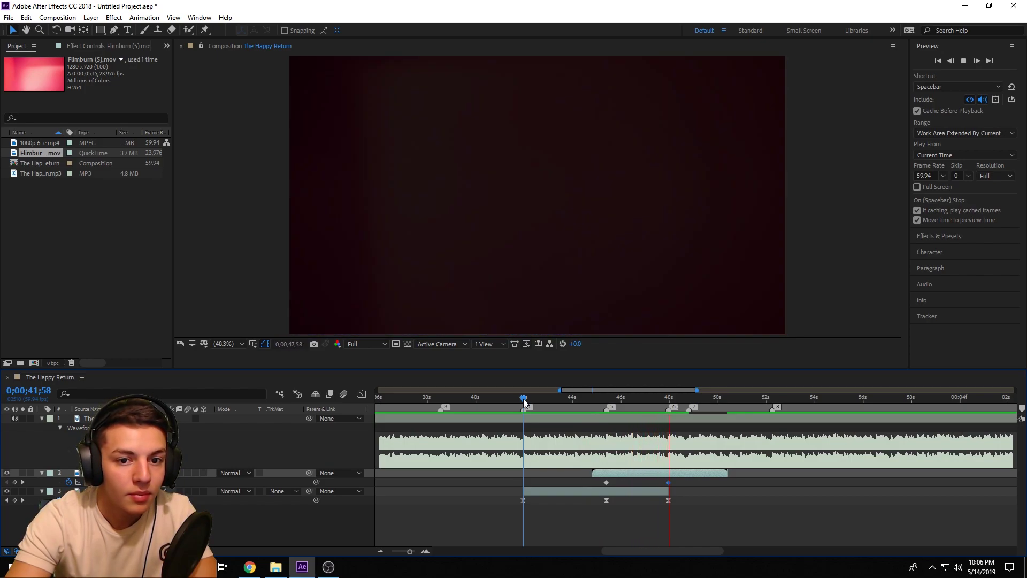
# Scrub to about 46 seconds, select the gameplay footage layer and expand Effects & Presets
pyautogui.moveTo(605, 399); pyautogui.dragTo(664, 410)
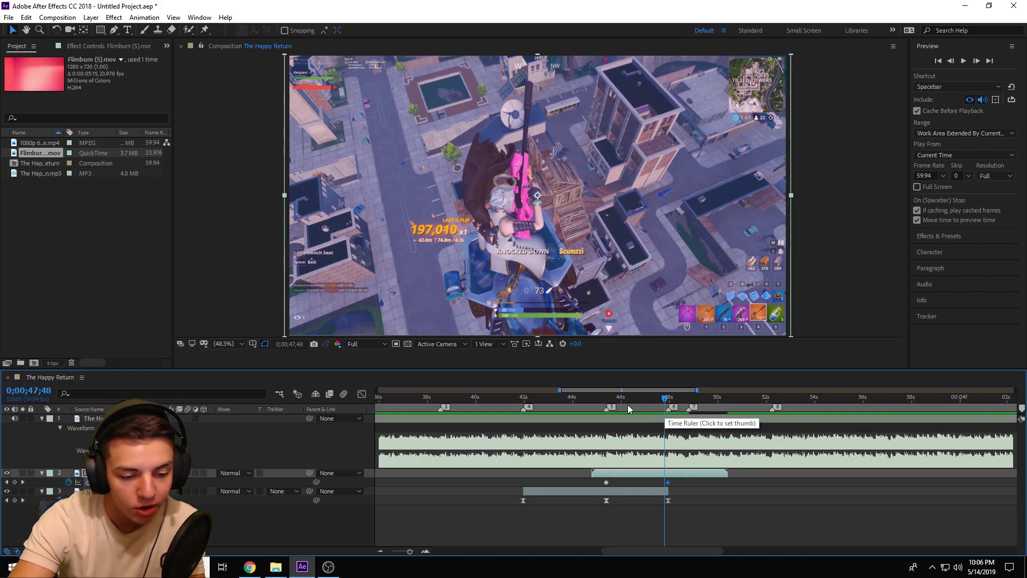
pyautogui.moveTo(608, 401); pyautogui.dragTo(616, 471)
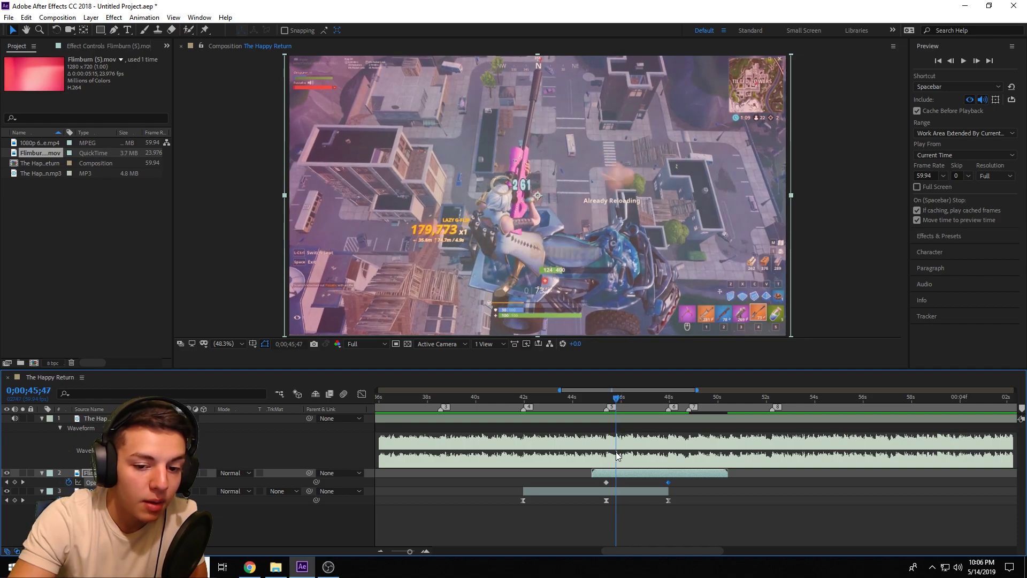
pyautogui.click(613, 490)
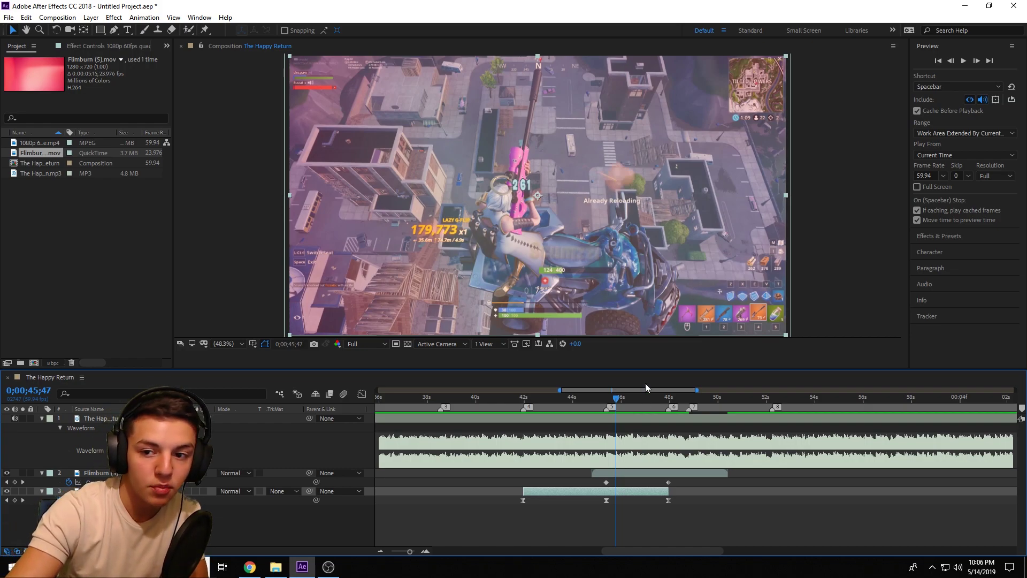
pyautogui.click(942, 235)
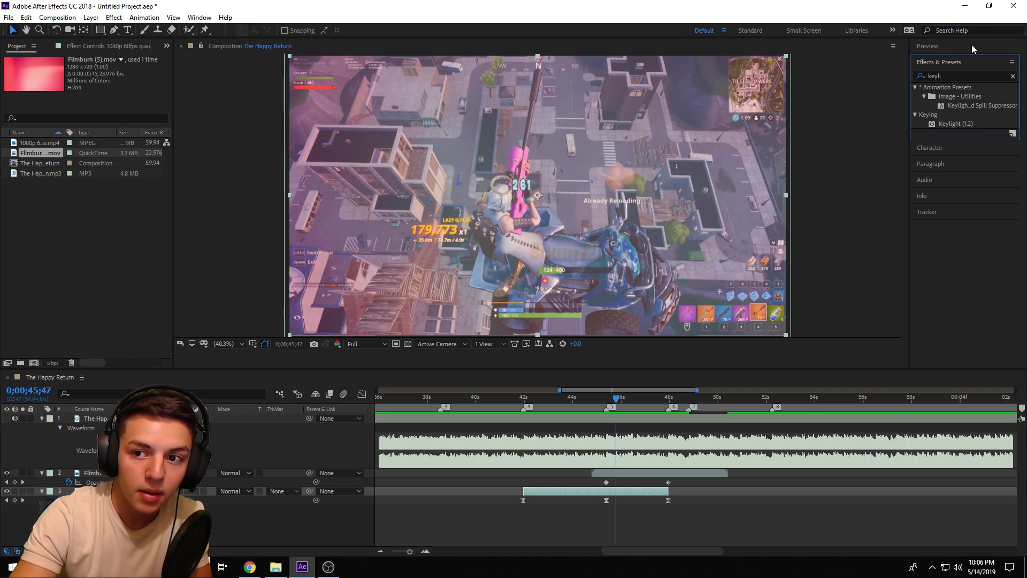
# Search 'looks' and apply Magic Bullet Looks to the gameplay layer, then open its editor
pyautogui.hotkey('ctrl', 'f')
pyautogui.write('looks')
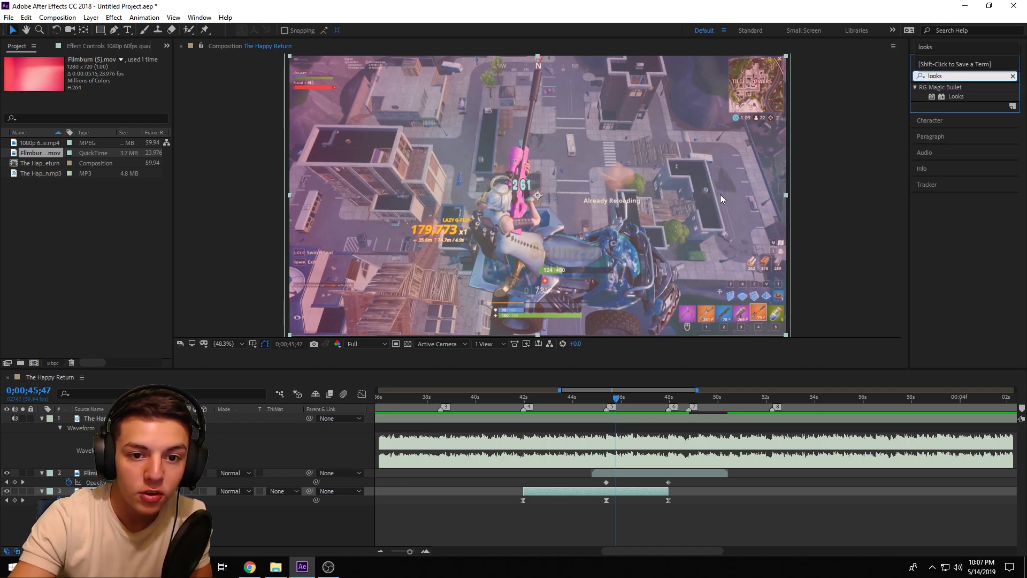
pyautogui.click(556, 396)
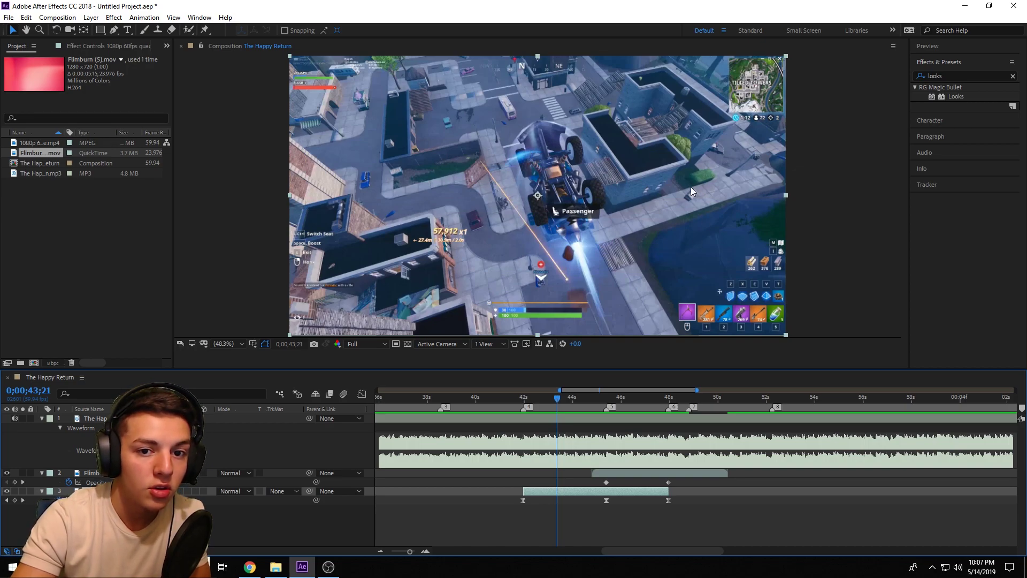
pyautogui.doubleClick(953, 97)
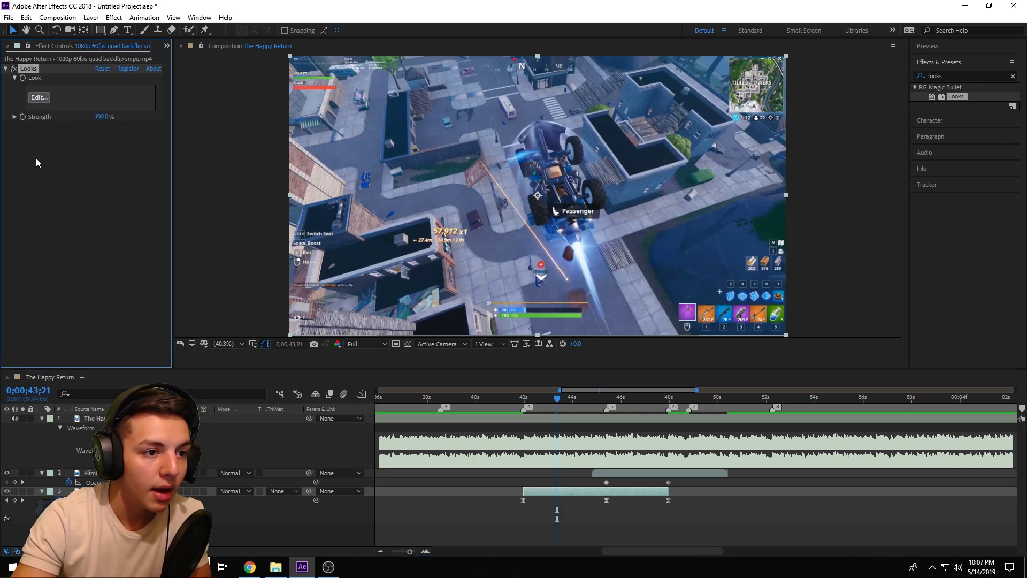
pyautogui.moveTo(956, 97); pyautogui.dragTo(927, 103)
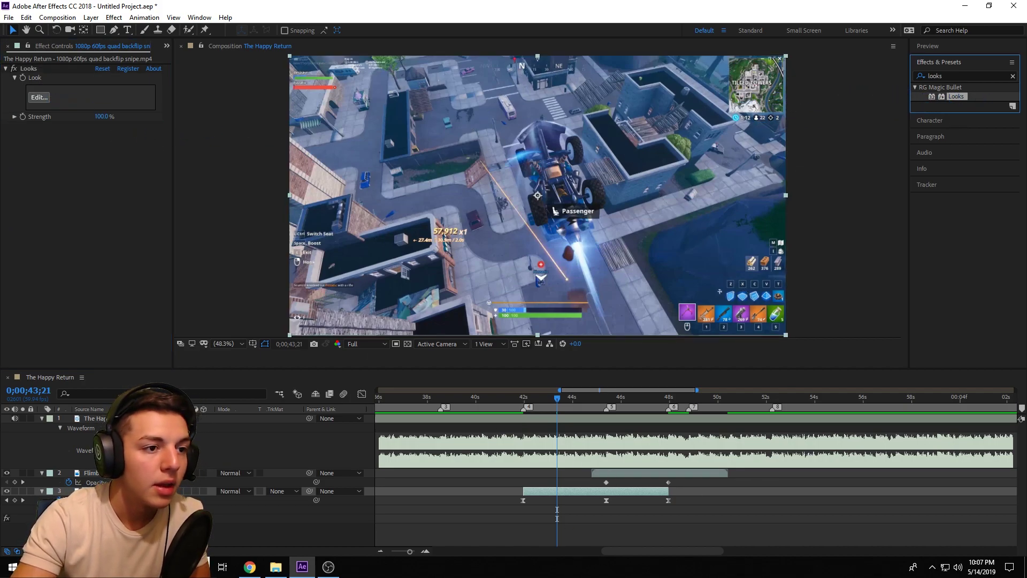
pyautogui.click(39, 98)
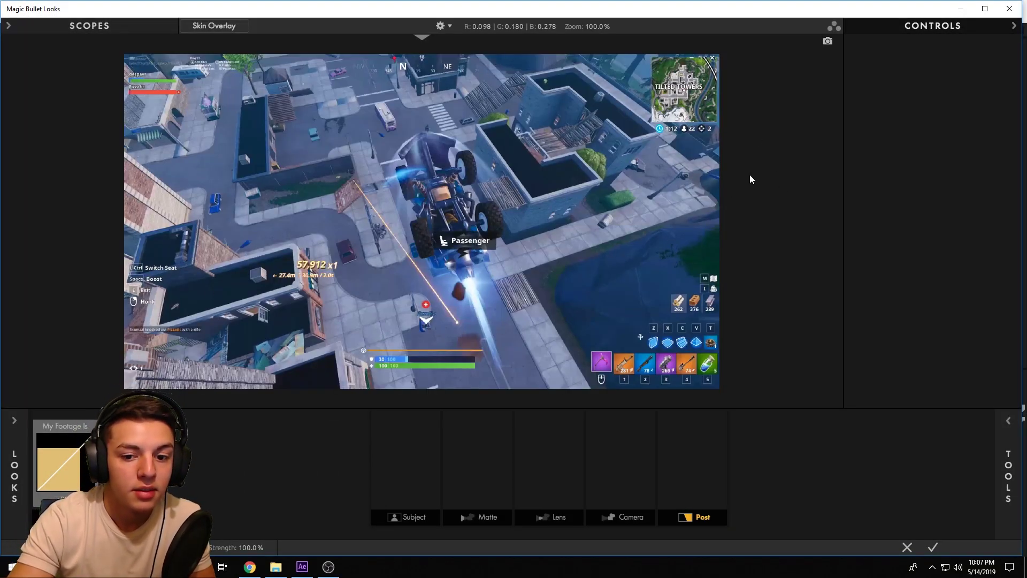
# Drag HSL Colors from the Tools drawer into the Post stage of the tool chain
pyautogui.click(1008, 420)
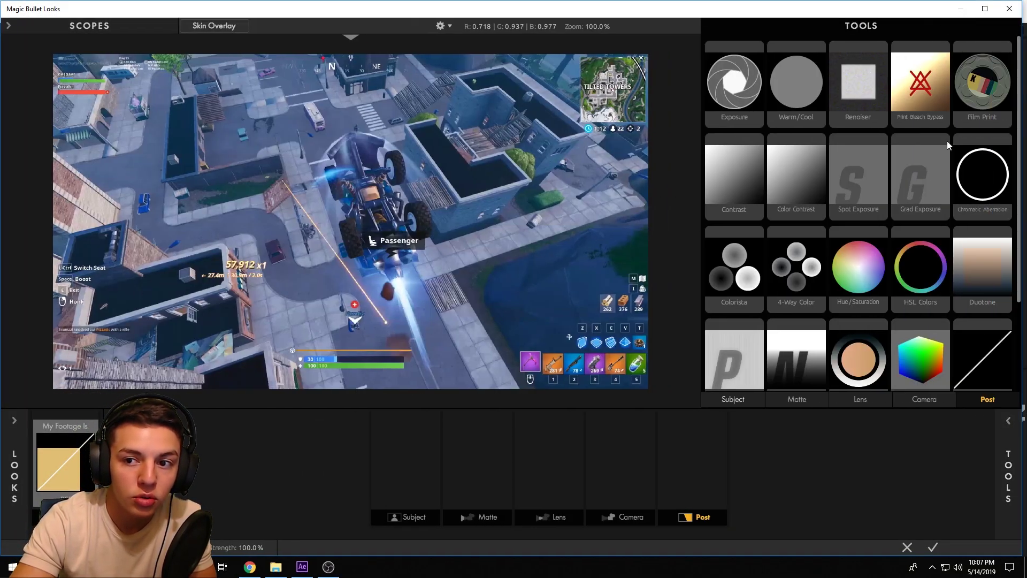
pyautogui.moveTo(920, 267); pyautogui.dragTo(711, 470)
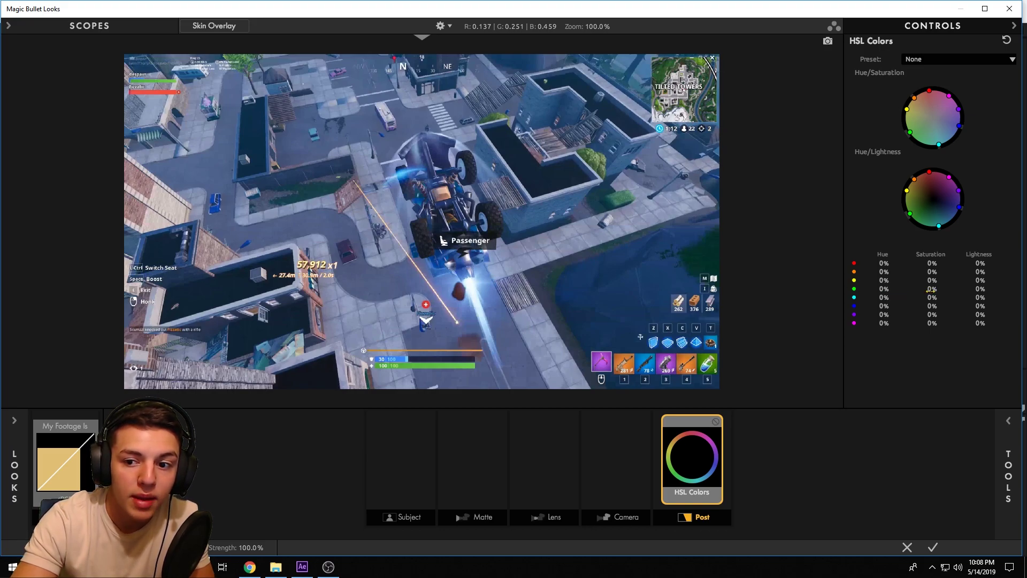
# Boost green saturation and lightness, then toggle the HSL Colors tool to compare before and after
pyautogui.moveTo(932, 289); pyautogui.dragTo(958, 308)
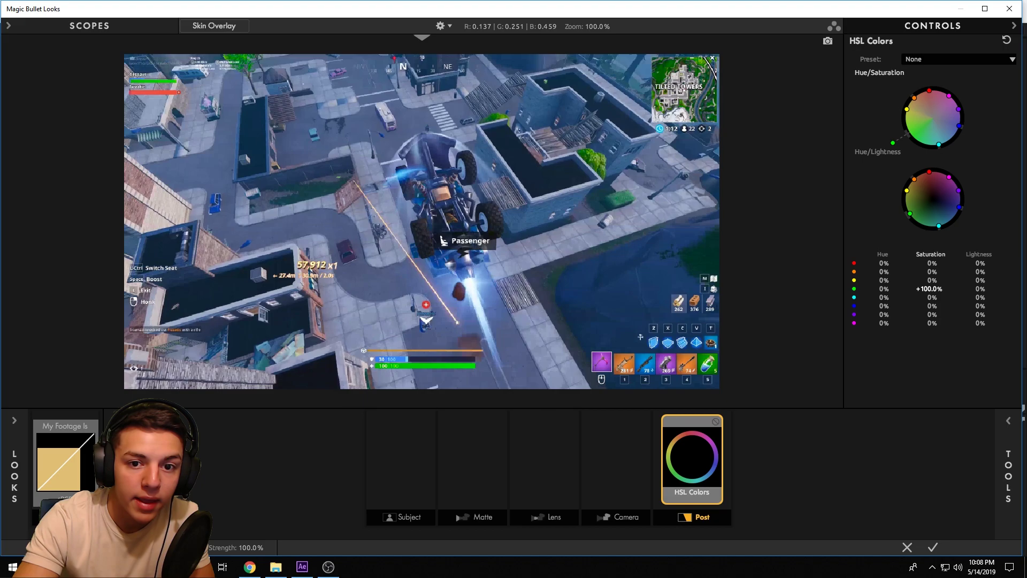
pyautogui.moveTo(978, 289); pyautogui.dragTo(1008, 289)
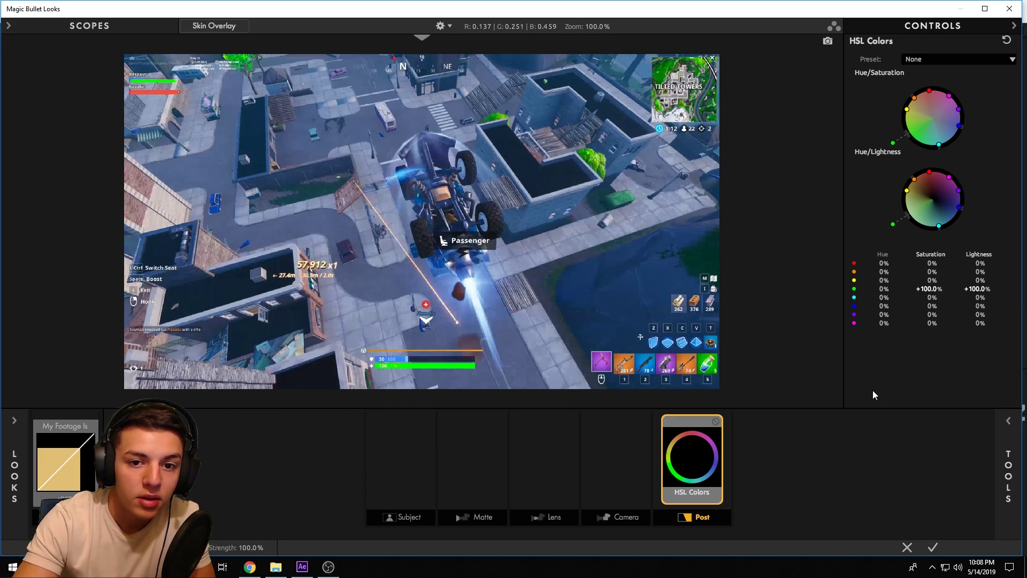
pyautogui.scroll(3, 616, 158)
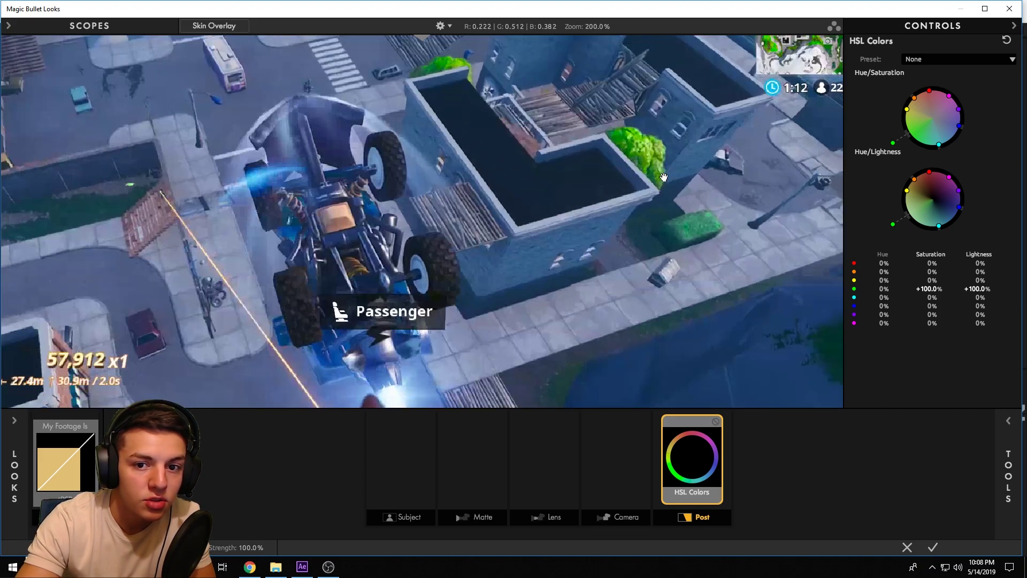
pyautogui.scroll(3, 664, 176)
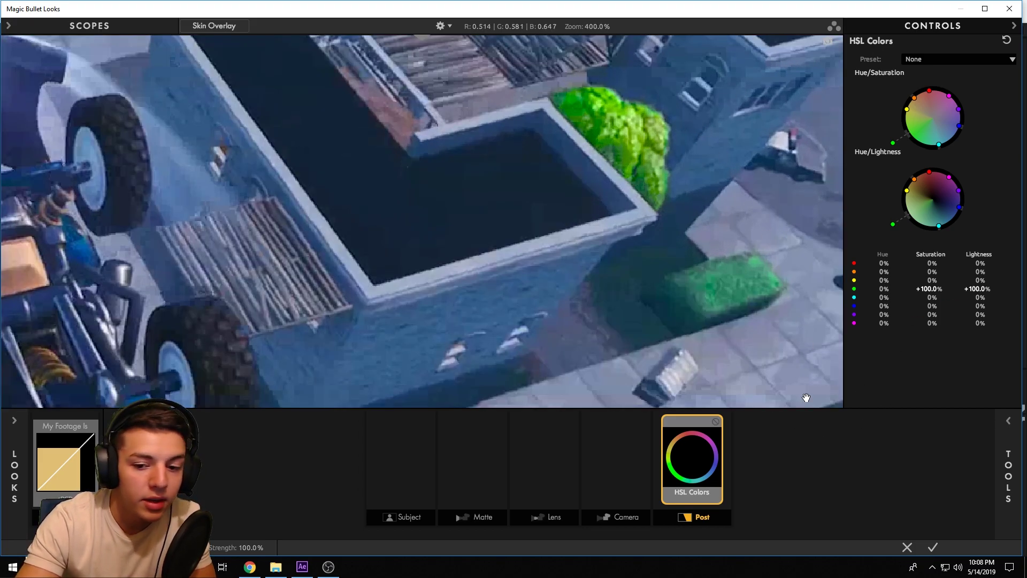
pyautogui.click(716, 422)
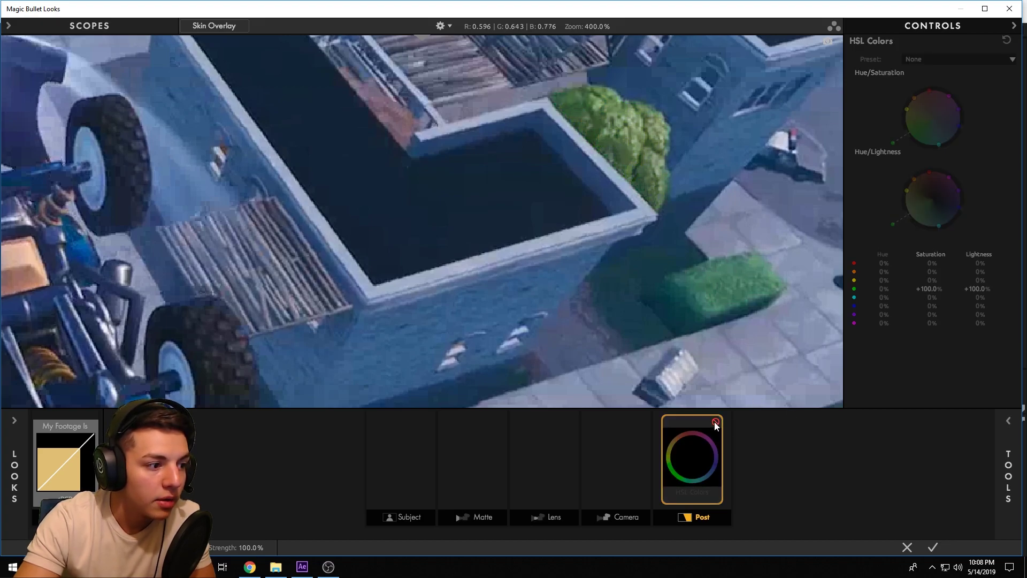
pyautogui.click(715, 422)
pyautogui.scroll(-5, 682, 388)
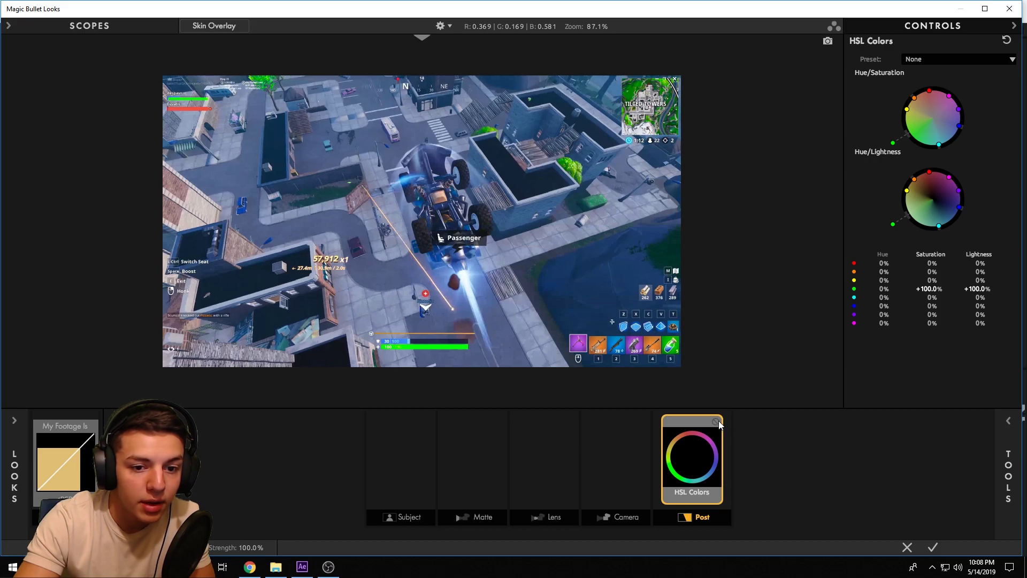
pyautogui.click(716, 421)
pyautogui.click(715, 422)
pyautogui.click(716, 422)
pyautogui.click(716, 422)
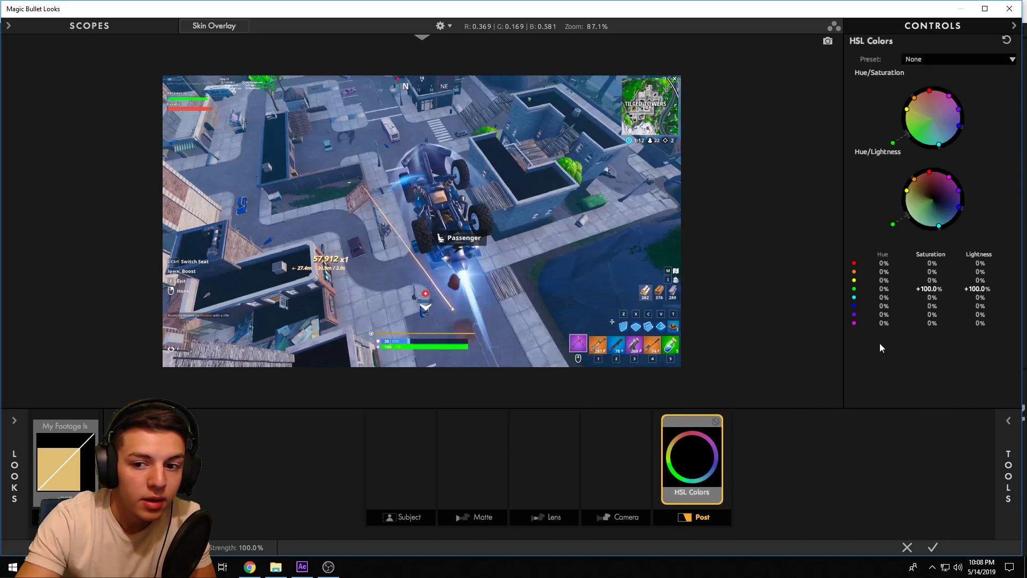
# Reset green Lightness and Saturation in HSL Colors to 0%
pyautogui.click(979, 289)
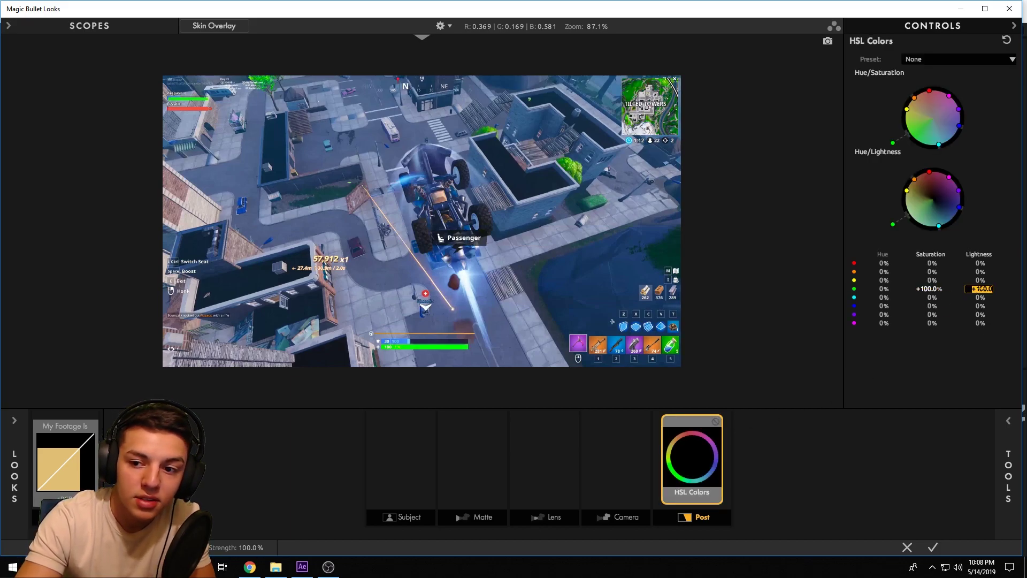
pyautogui.write('0')
pyautogui.press('Return')
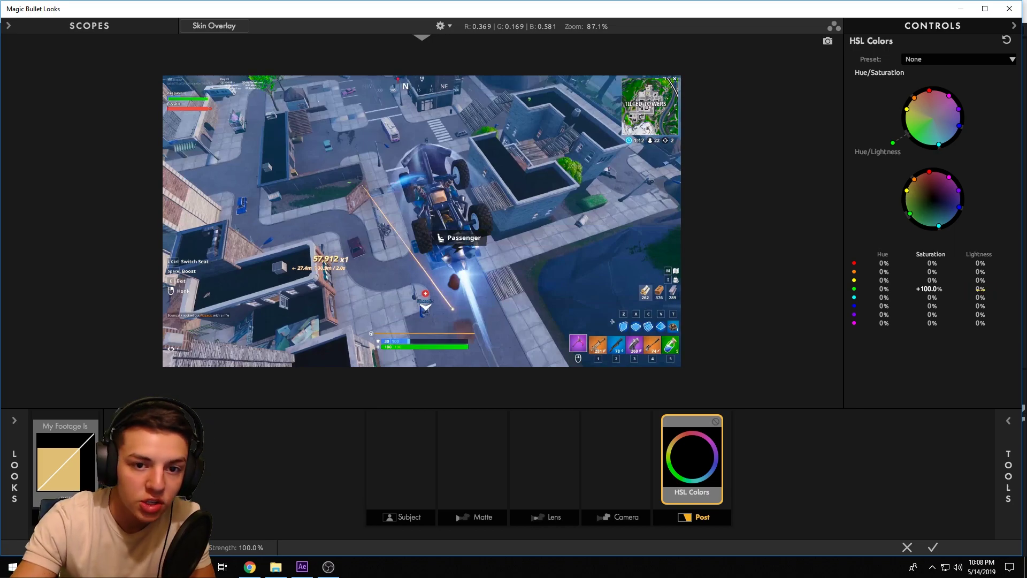
pyautogui.click(931, 289)
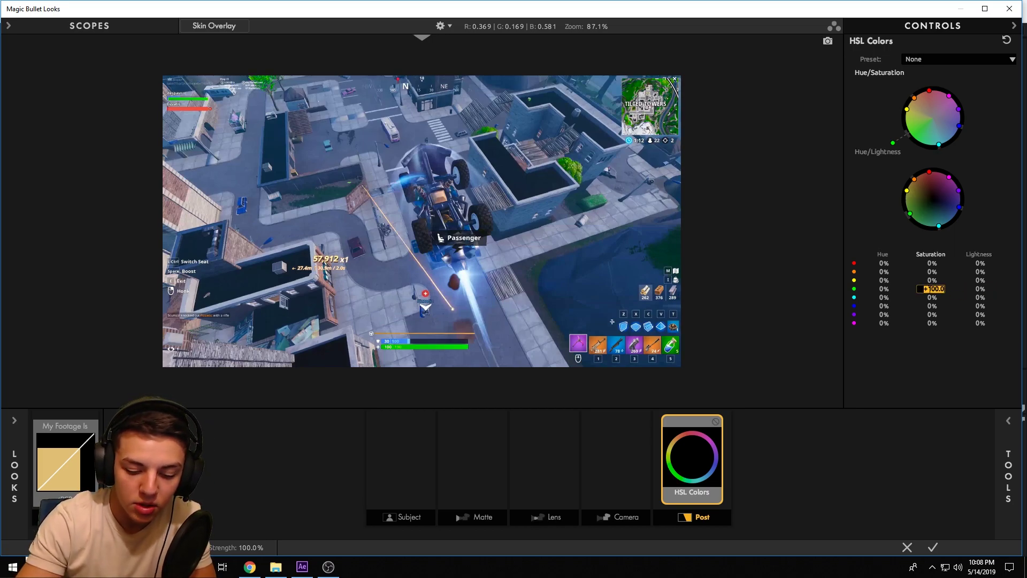
pyautogui.write('0')
pyautogui.press('Return')
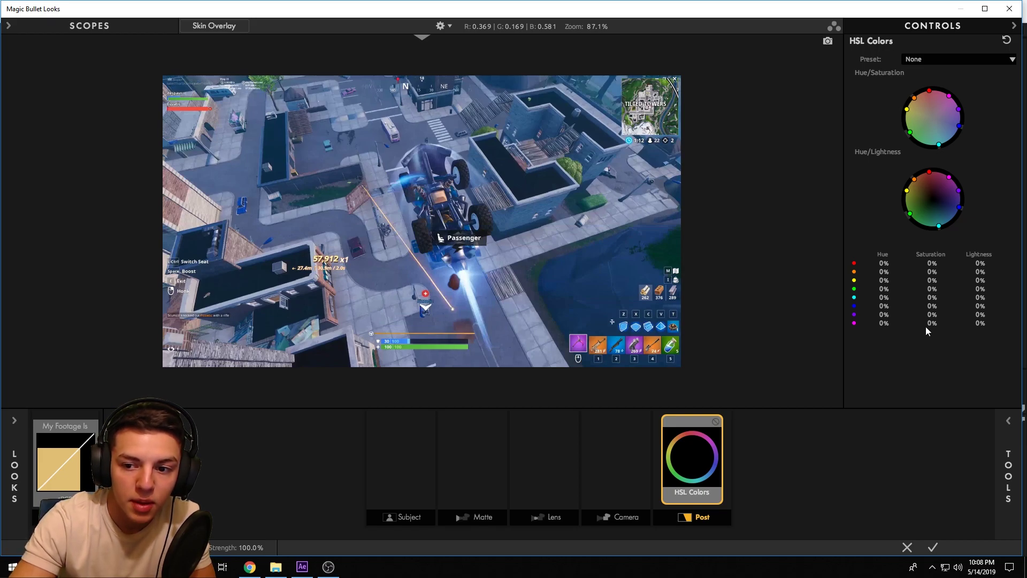
# Set HSL saturation to +100% for cyan and magenta and -100% for orange
pyautogui.moveTo(935, 298); pyautogui.dragTo(912, 297)
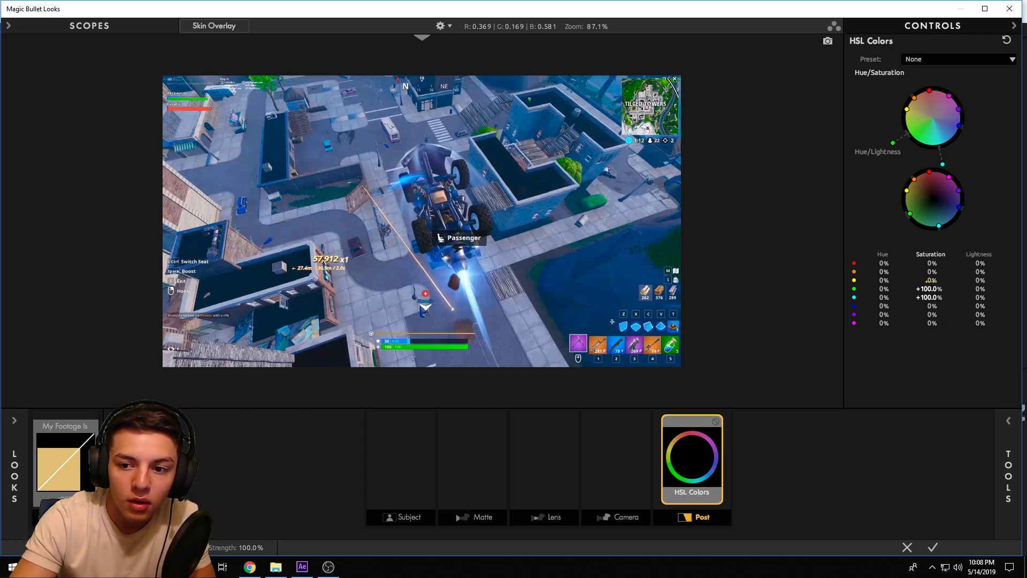
pyautogui.moveTo(933, 271); pyautogui.dragTo(952, 273)
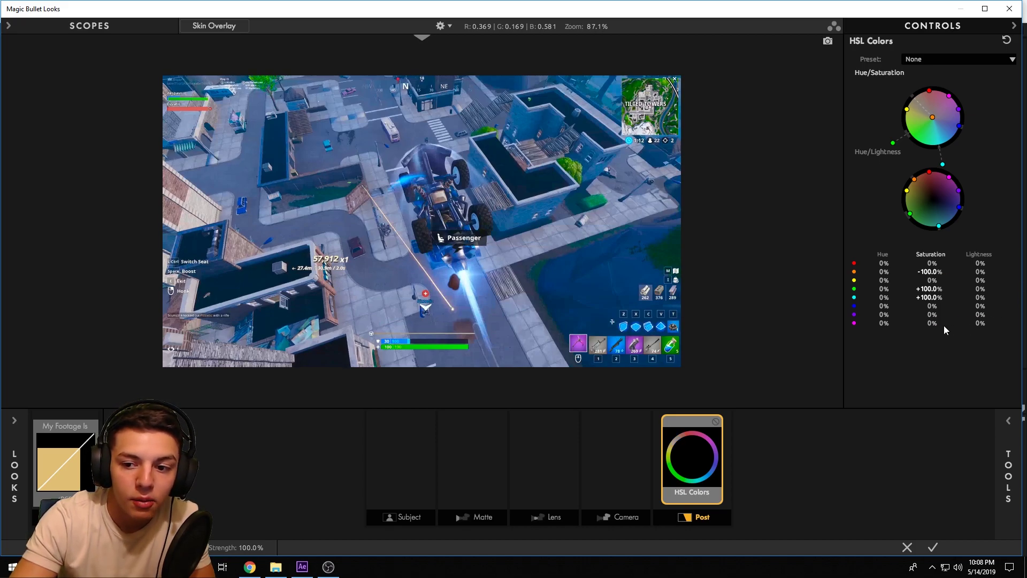
pyautogui.moveTo(932, 323); pyautogui.dragTo(956, 323)
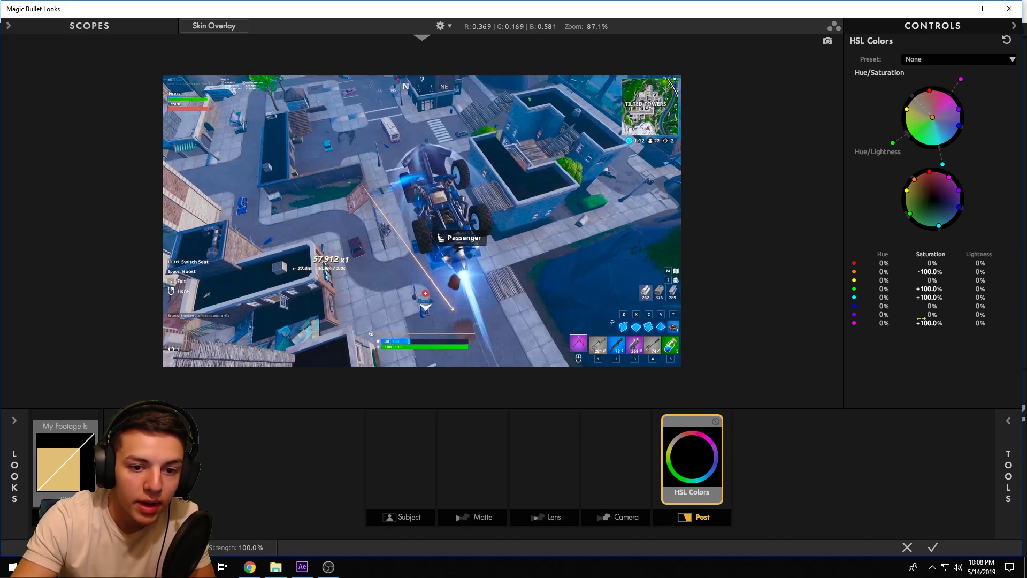
pyautogui.scroll(2, 466, 232)
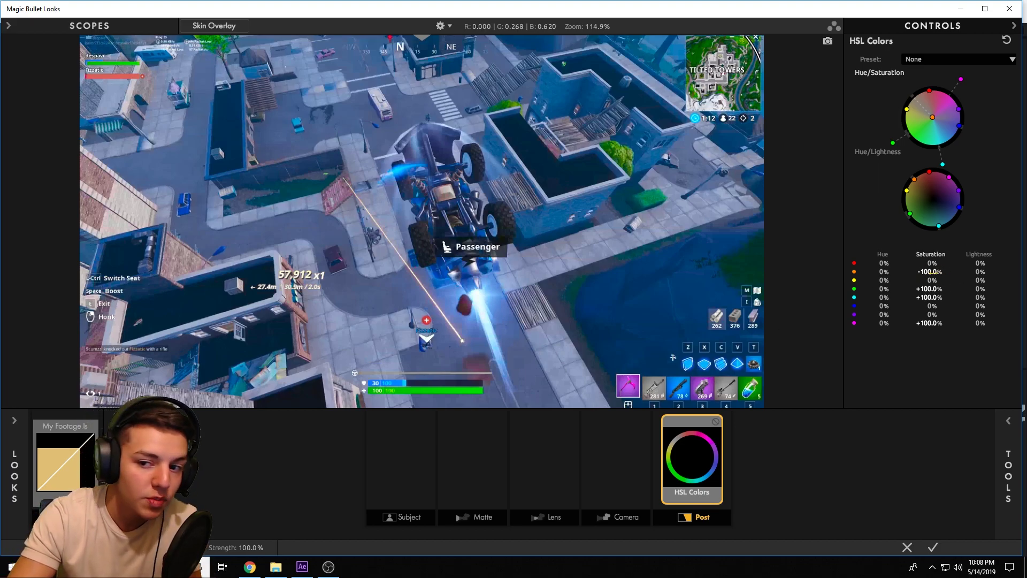
# Reset the orange and green saturation values to 0%
pyautogui.doubleClick(931, 272)
pyautogui.write('0')
pyautogui.press('Return')
pyautogui.doubleClick(931, 289)
pyautogui.write('0')
pyautogui.press('Return')
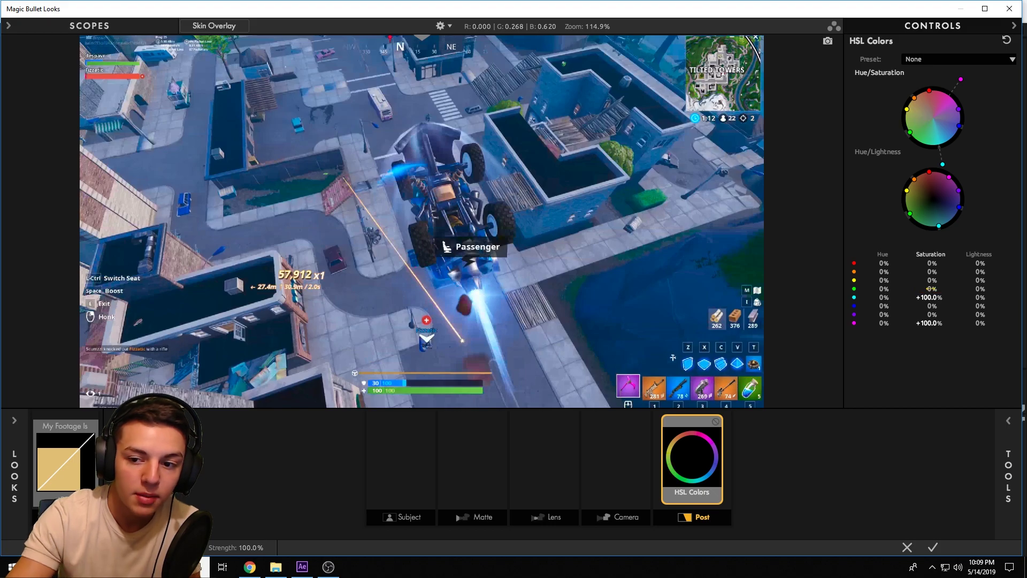
# Reset cyan and magenta saturation to 0%, then raise green saturation to +100%
pyautogui.doubleClick(931, 297)
pyautogui.write('0')
pyautogui.press('Return')
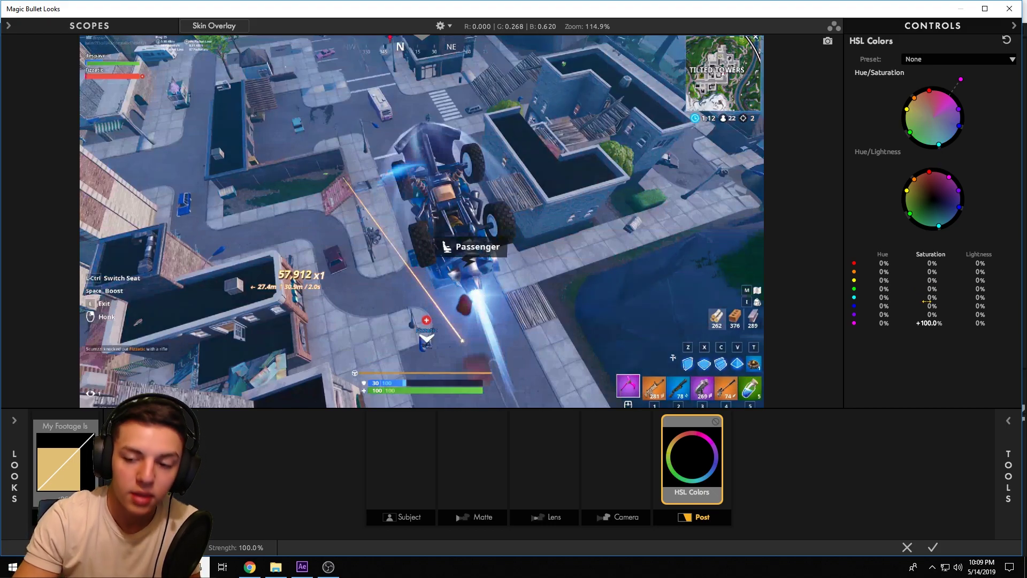
pyautogui.click(931, 323)
pyautogui.write('0')
pyautogui.press('Return')
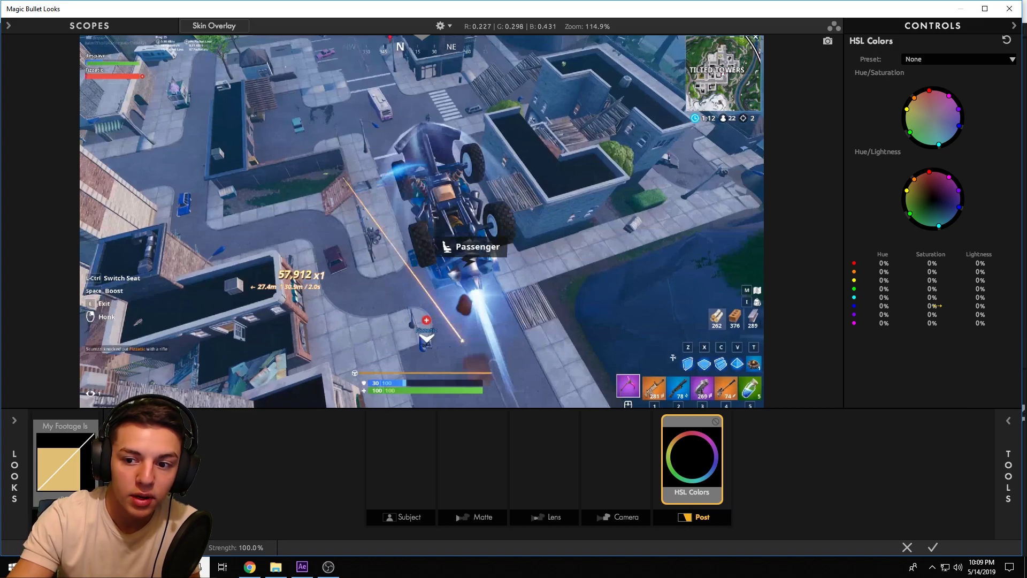
pyautogui.moveTo(932, 289); pyautogui.dragTo(957, 289)
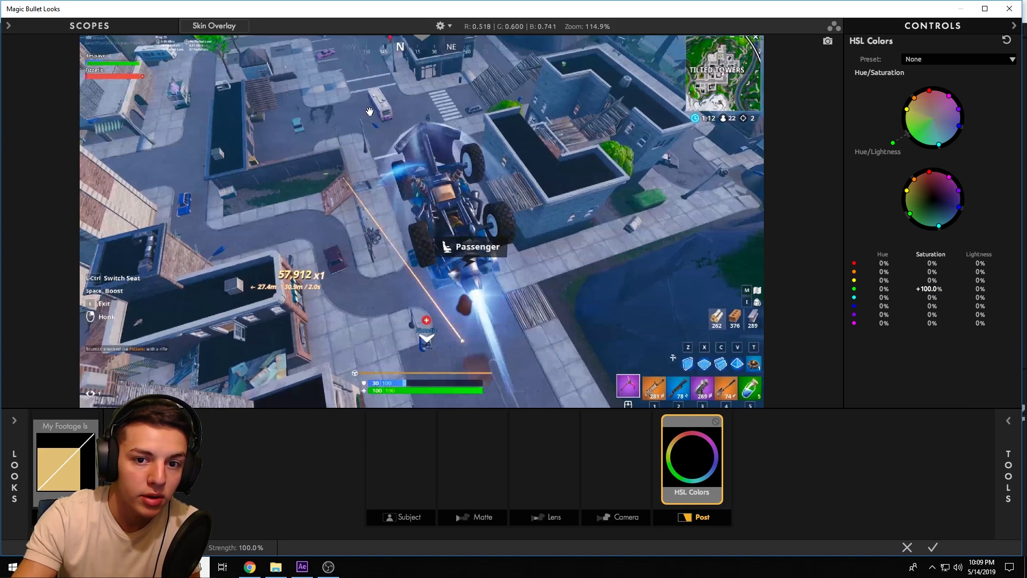
# Try the green hue at +100%, undo it, and settle on -100%
pyautogui.scroll(2, 663, 161)
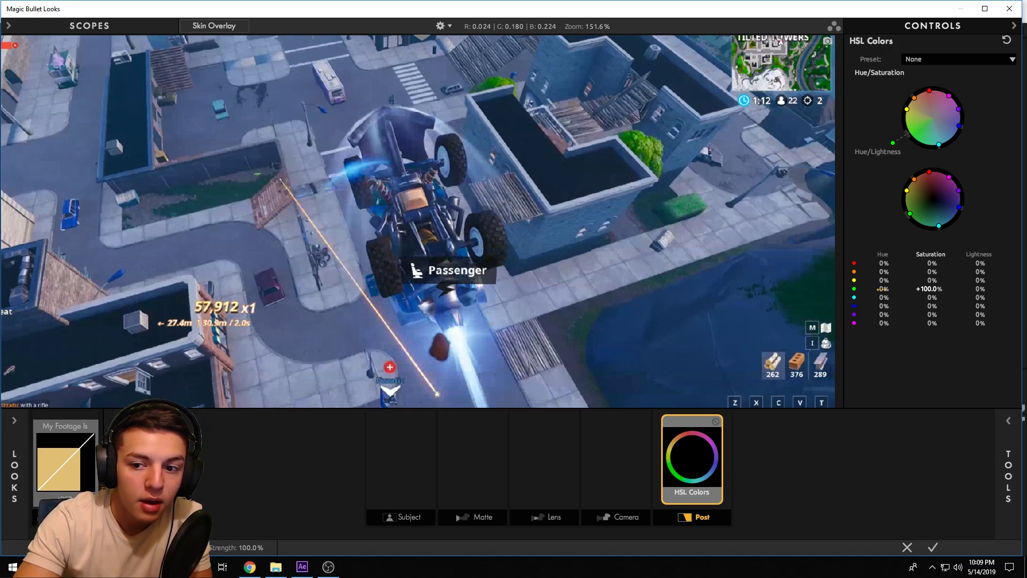
pyautogui.moveTo(884, 289); pyautogui.dragTo(931, 289)
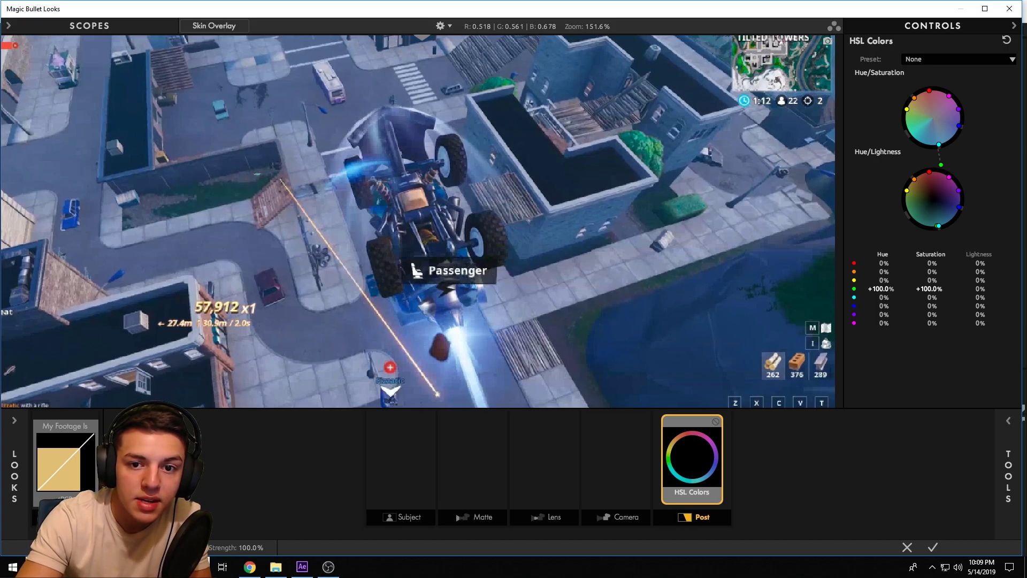
pyautogui.scroll(-2, 590, 207)
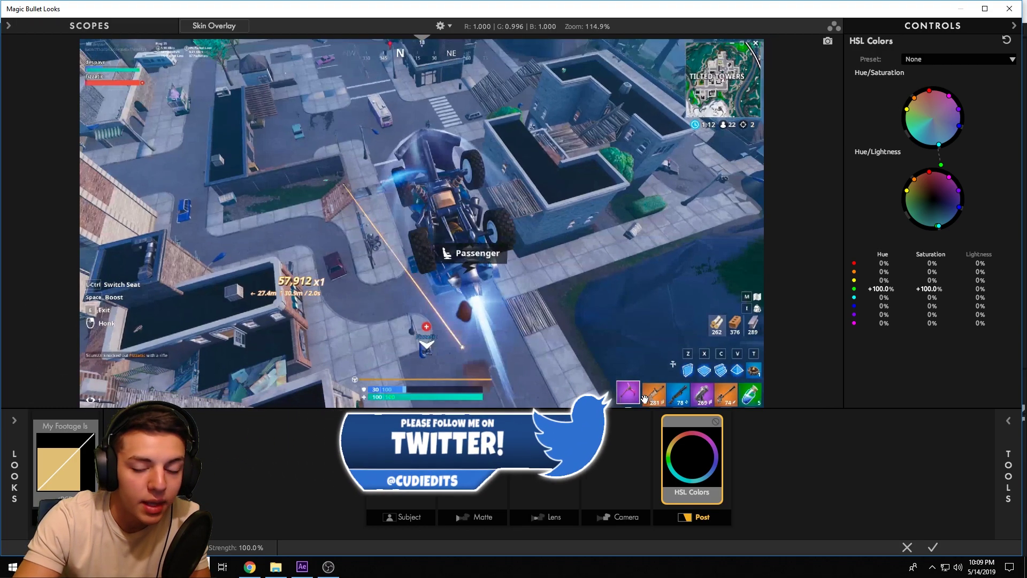
pyautogui.hotkey('ctrl', 'z')
pyautogui.moveTo(896, 147); pyautogui.dragTo(888, 103)
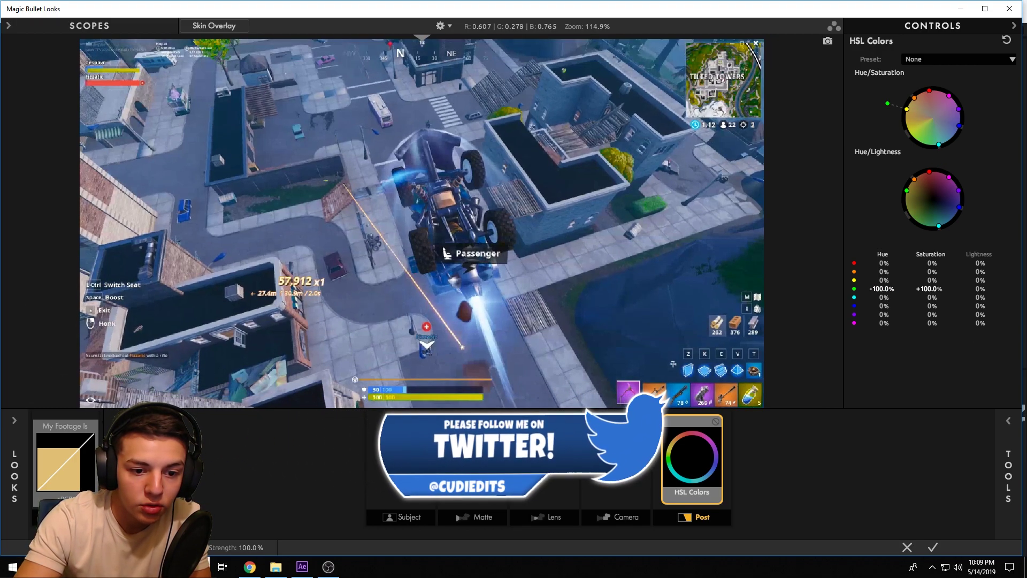